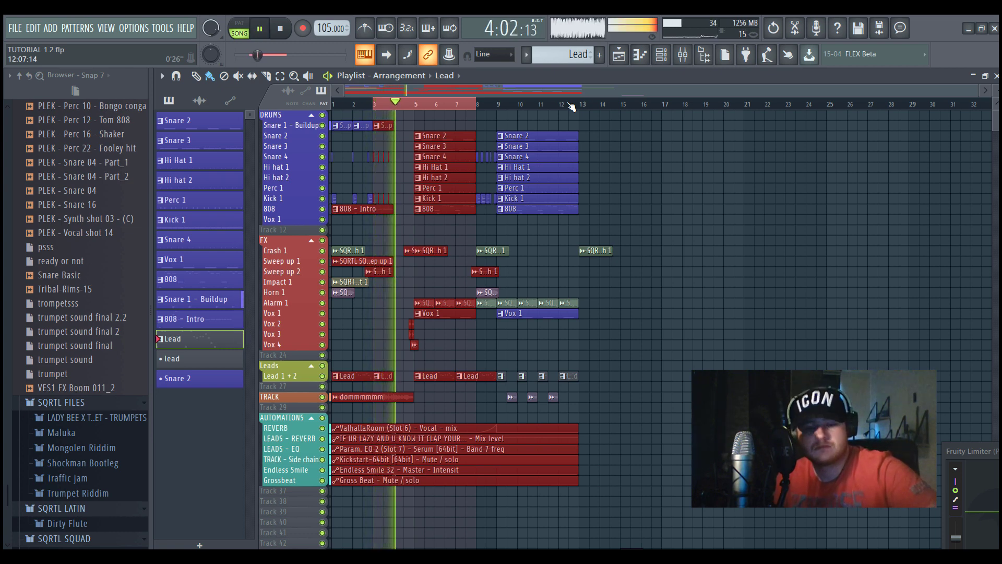
Clear the playlist time selection and stop playback back at the song start
{"action": "key", "text": "ctrl+d"}
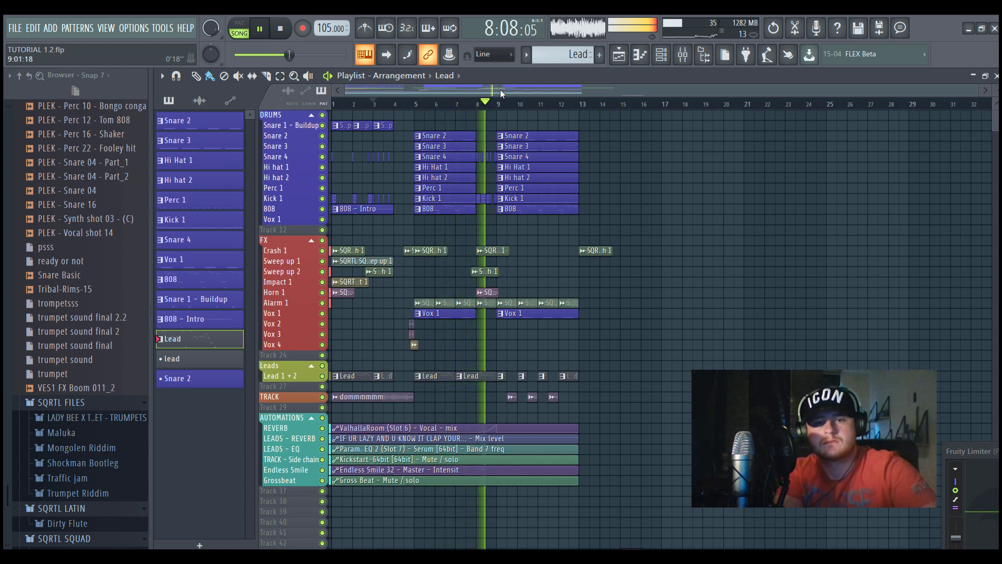
{"action": "key", "text": "space"}
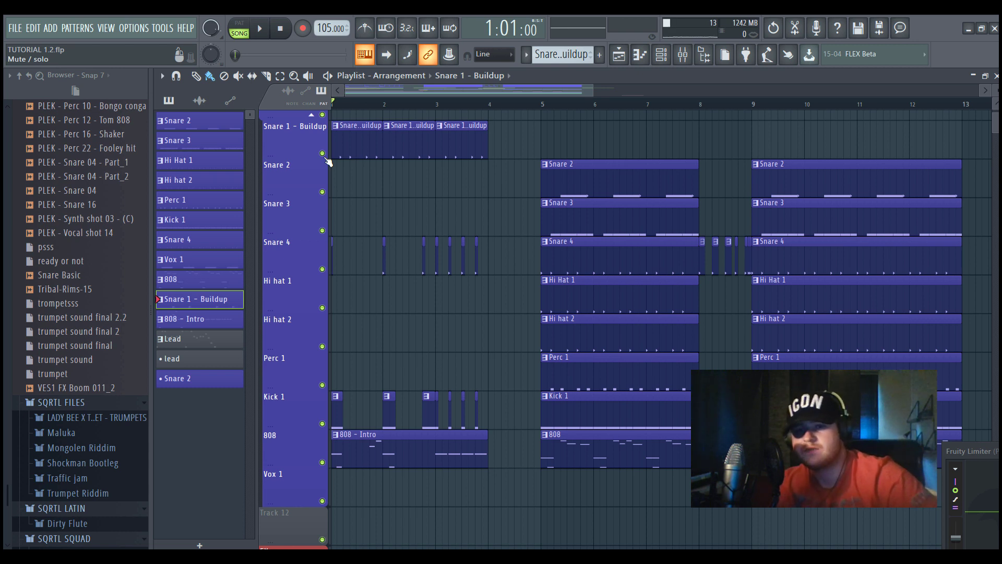
Solo Snare 1 – Buildup and play its pattern
{"action": "left_click", "coordinate": [323, 155], "text": "ctrl"}
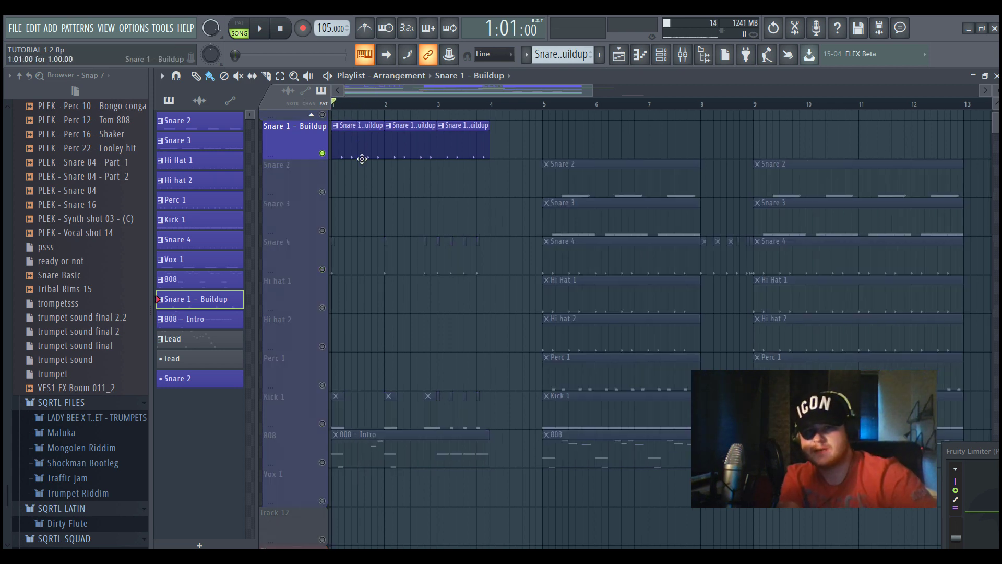
{"action": "double_click", "coordinate": [356, 135]}
{"action": "key", "text": "space"}
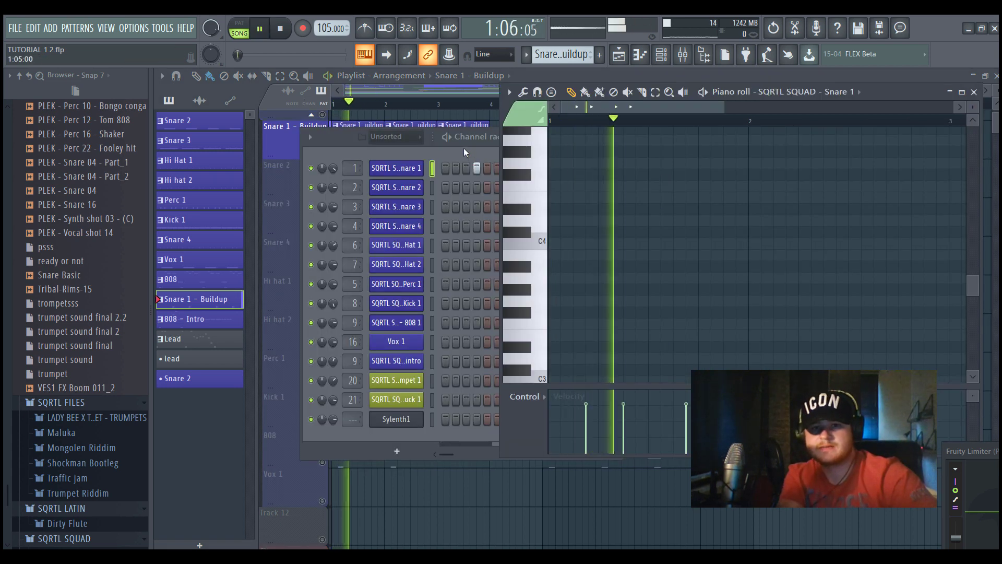
{"action": "left_click", "coordinate": [462, 140]}
Check the SNARE 1 – Build up insert's Pro-Q 2 low cut near 362 Hz, then unmute all tracks
{"action": "left_click", "coordinate": [682, 54]}
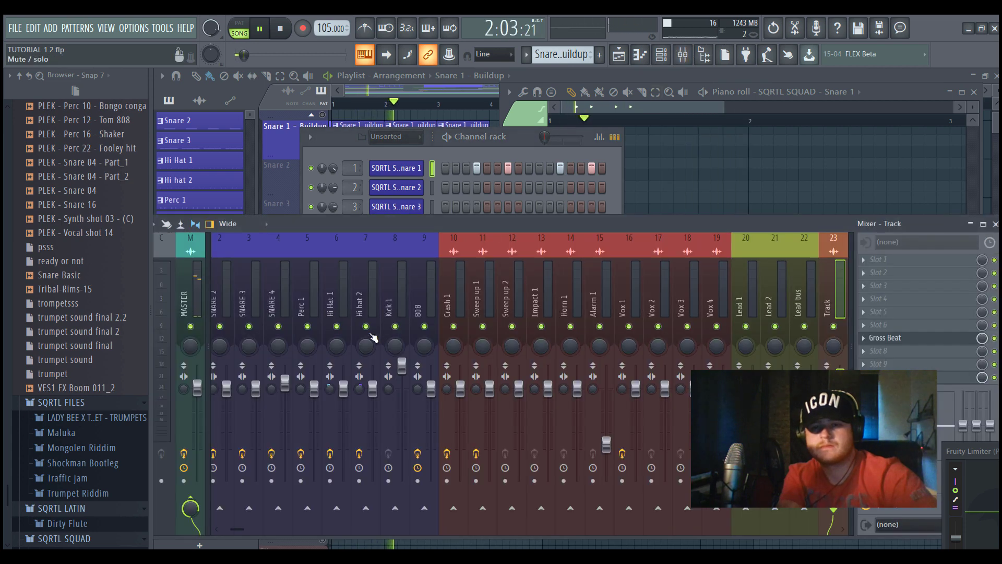
{"action": "left_click", "coordinate": [224, 296]}
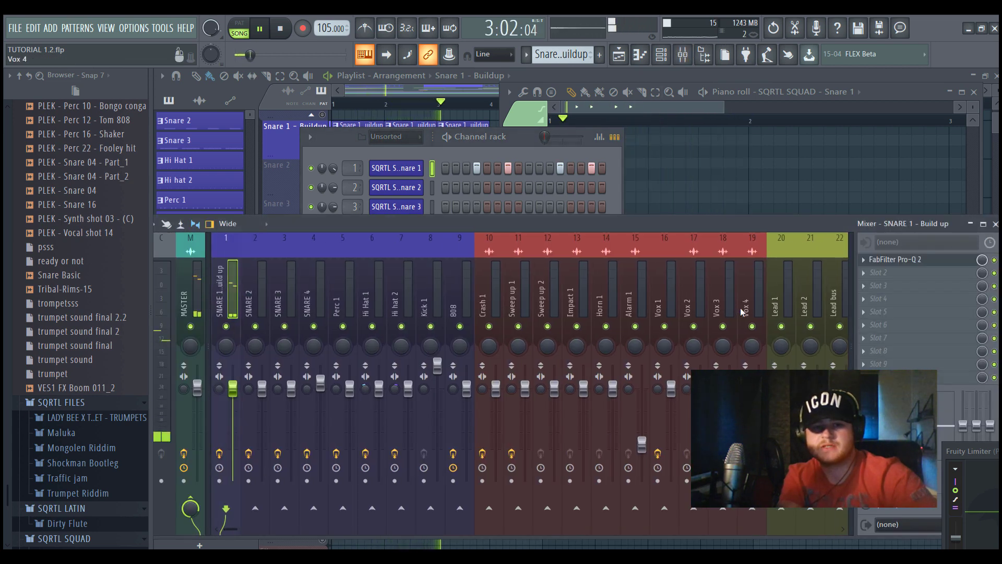
{"action": "left_click", "coordinate": [895, 259]}
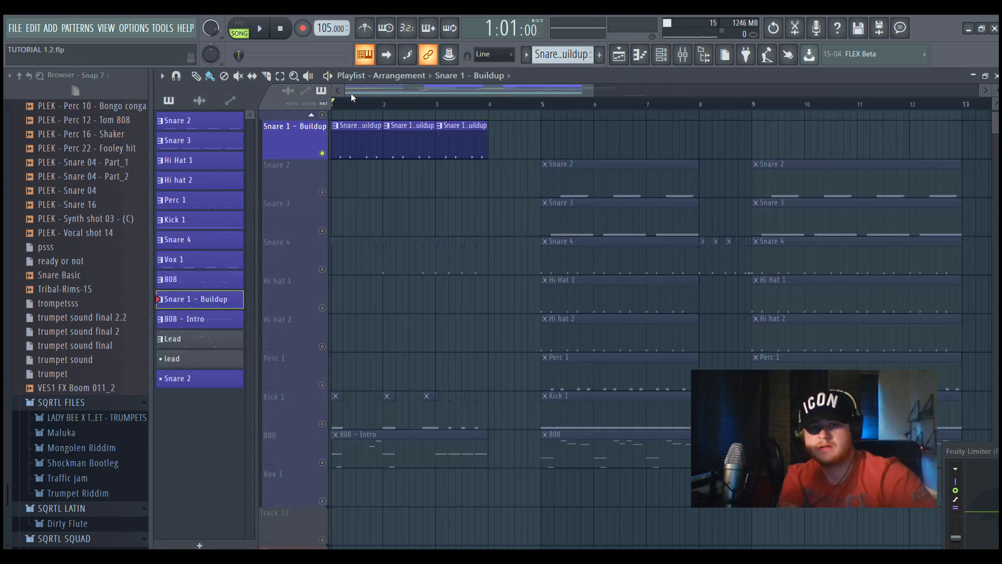
{"action": "right_click", "coordinate": [326, 195]}
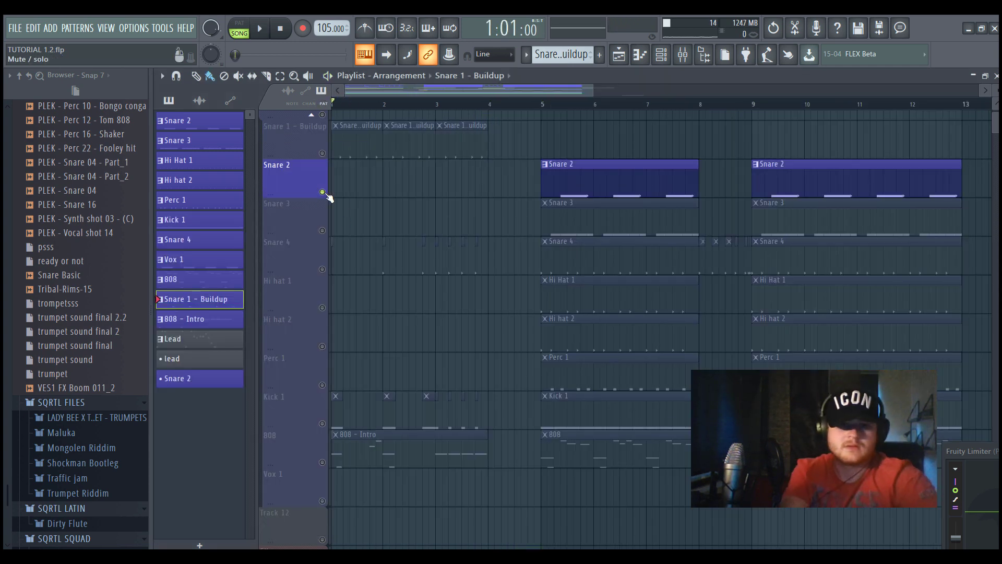
Solo Snare 2 and play its pattern in the piano roll
{"action": "right_click", "coordinate": [326, 195]}
{"action": "scroll", "coordinate": [441, 114], "scroll_direction": "up", "scroll_amount": 4}
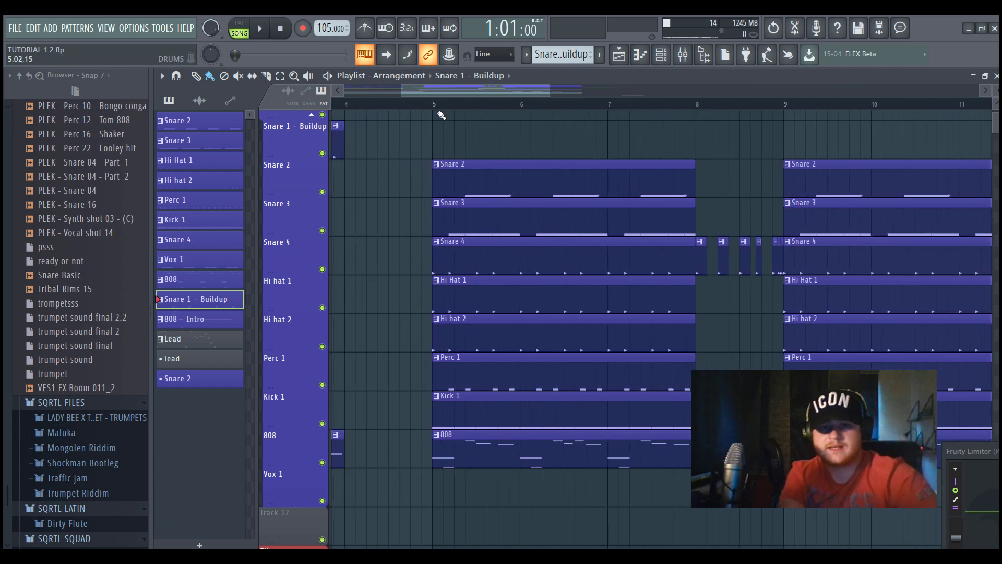
{"action": "right_click", "coordinate": [322, 192]}
{"action": "double_click", "coordinate": [549, 189]}
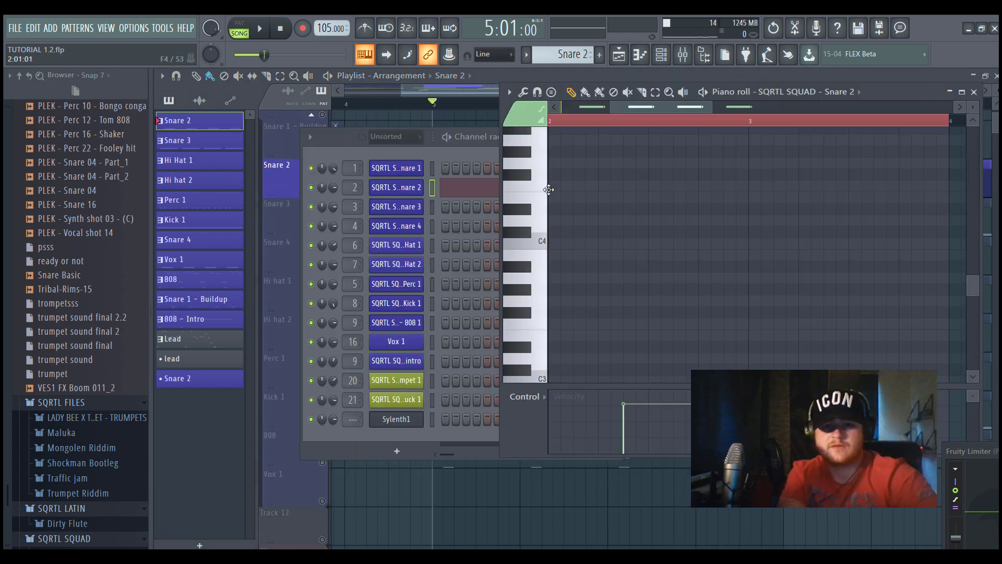
{"action": "key", "text": "space"}
{"action": "key", "text": "F7"}
{"action": "left_click", "coordinate": [487, 193]}
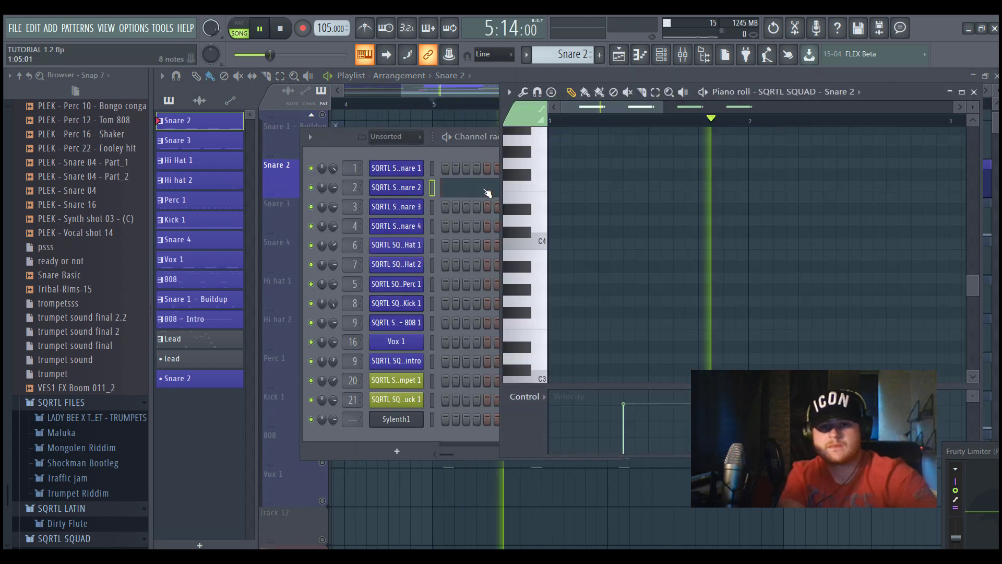
Inspect the SNARE 2 insert's Pro-Q 2 low cut around 246 Hz, then return to the playlist
{"action": "left_click", "coordinate": [433, 148]}
{"action": "left_click", "coordinate": [413, 188]}
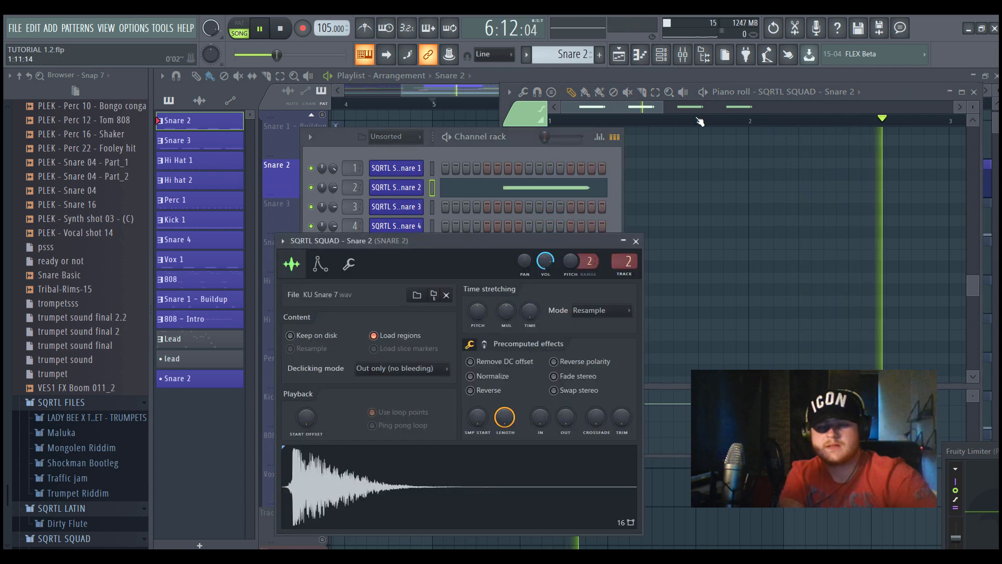
{"action": "left_click", "coordinate": [683, 54]}
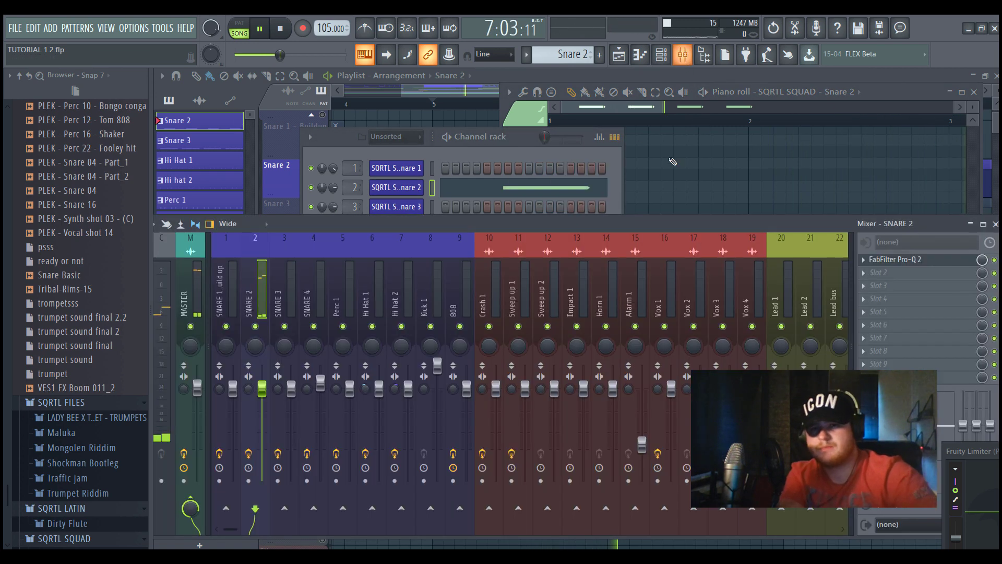
{"action": "left_click", "coordinate": [915, 265]}
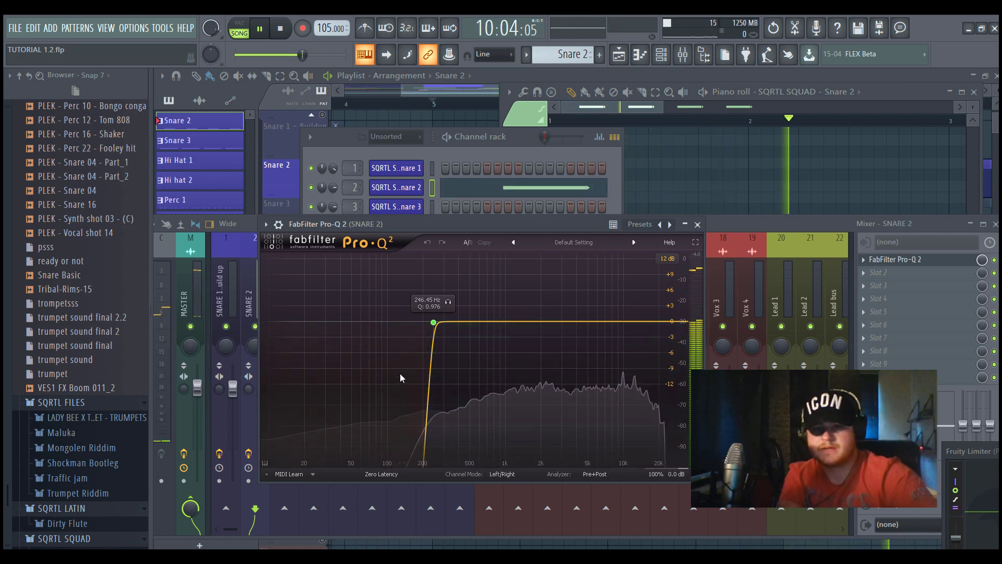
{"action": "key", "text": "F5"}
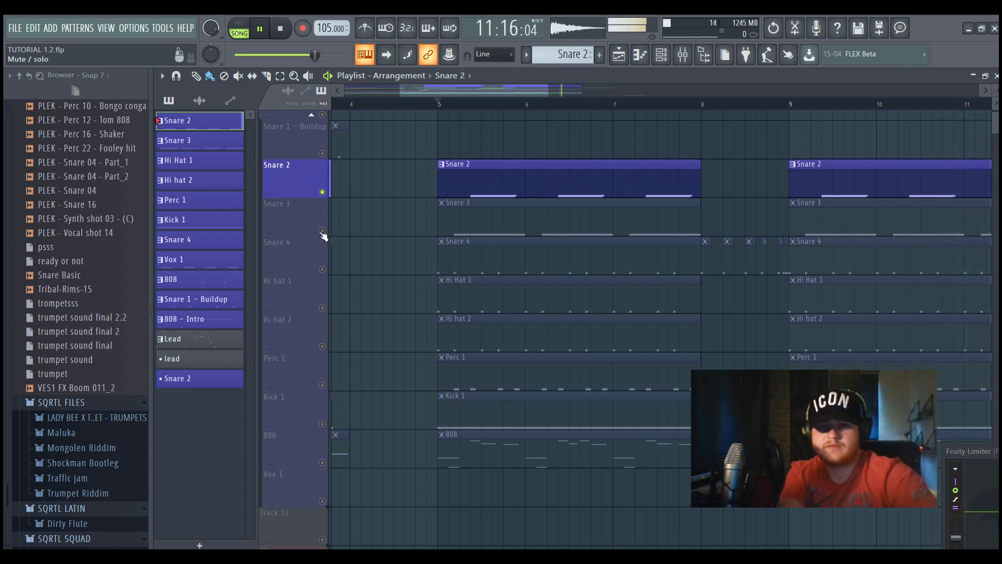
Solo Snare 3, open its pattern, and jump playback to bar 5
{"action": "right_click", "coordinate": [322, 231]}
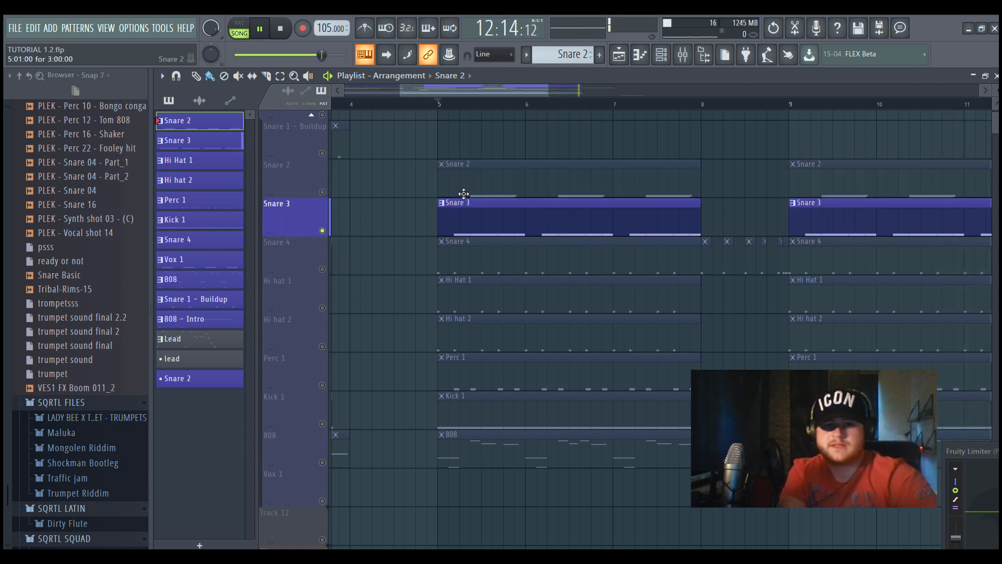
{"action": "double_click", "coordinate": [471, 215]}
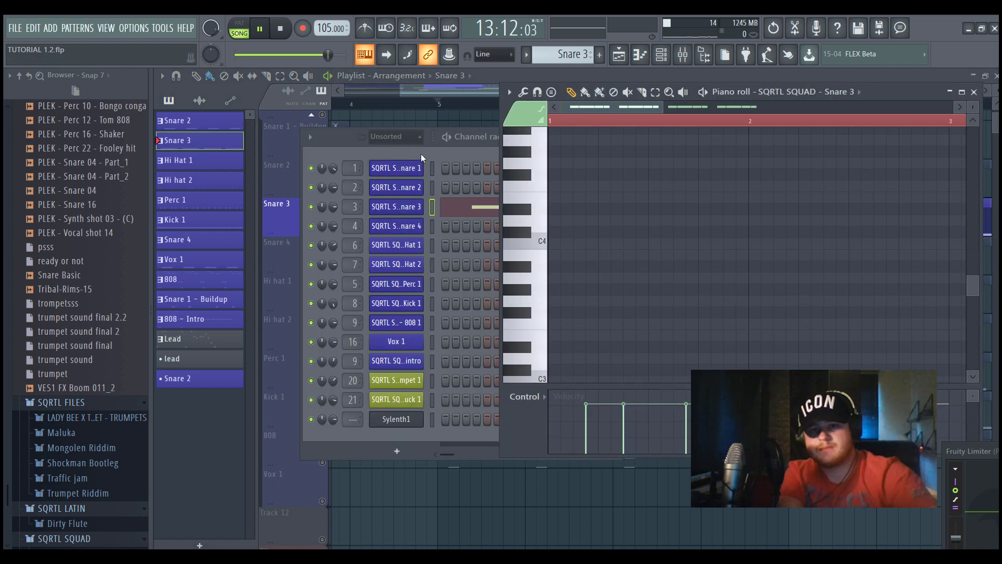
{"action": "key", "text": "F7"}
{"action": "key", "text": "F6"}
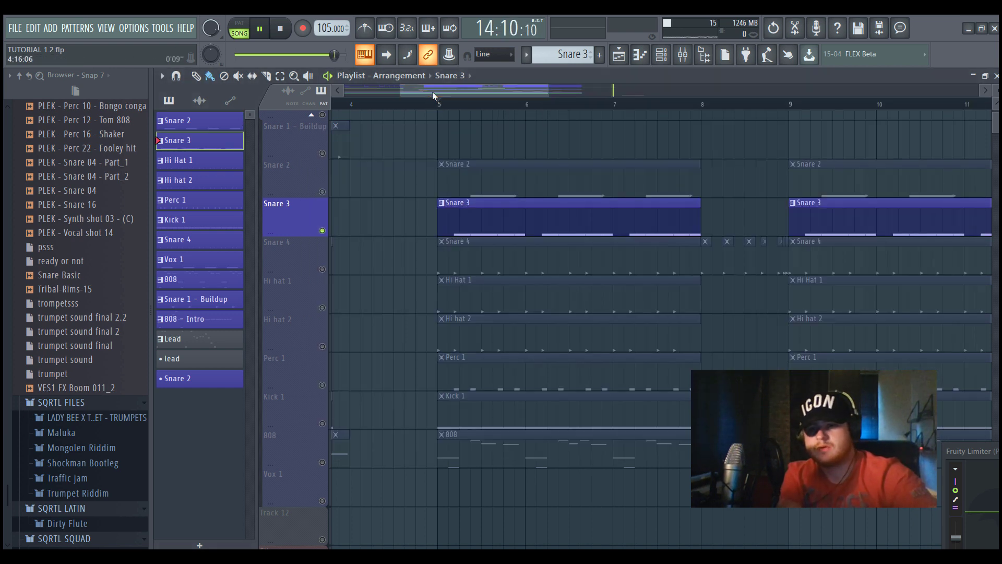
{"action": "left_click", "coordinate": [432, 92]}
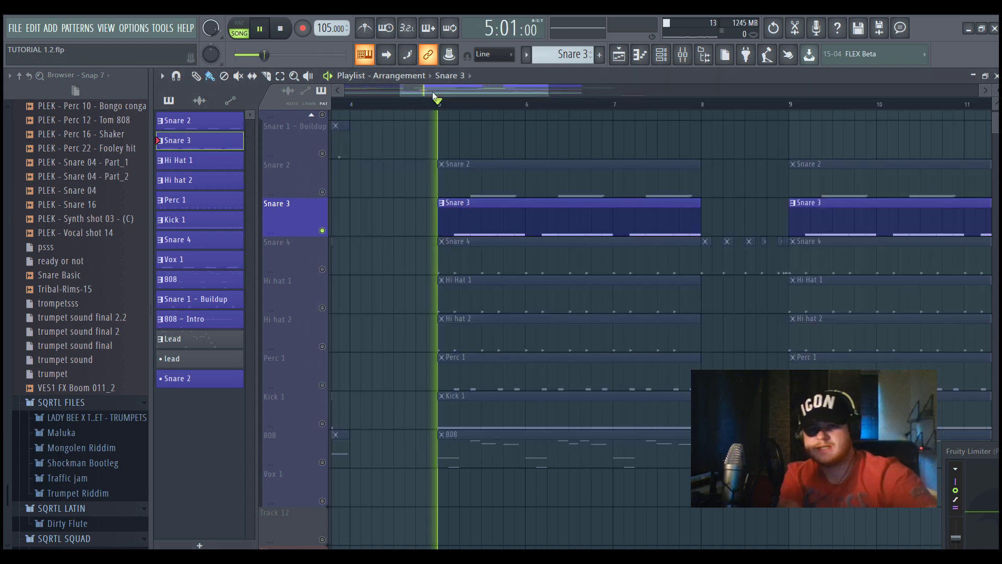
Check the SNARE 3 Pro-Q 2 low cut just below 200 Hz, then stop playback
{"action": "left_click", "coordinate": [688, 57]}
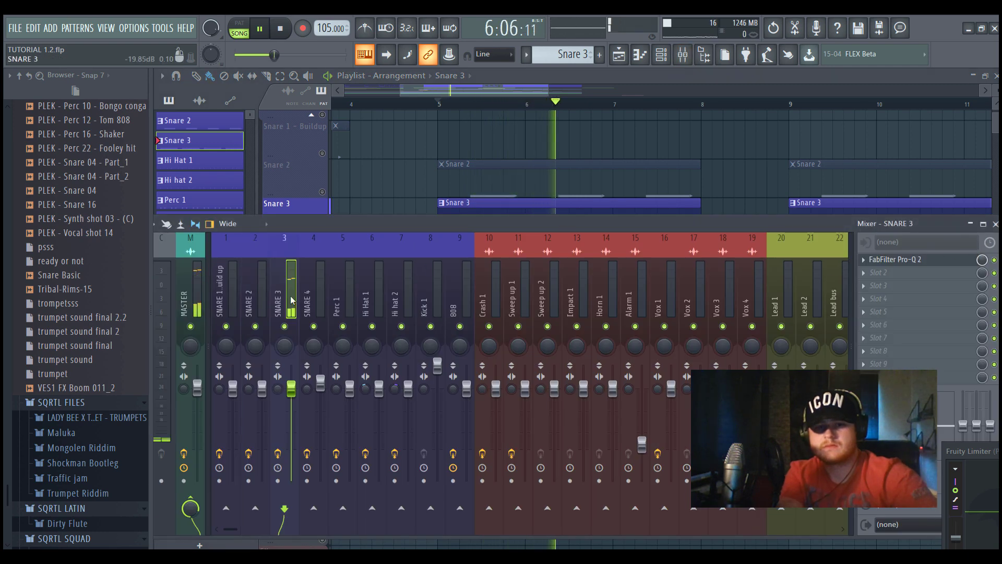
{"action": "left_click", "coordinate": [895, 260]}
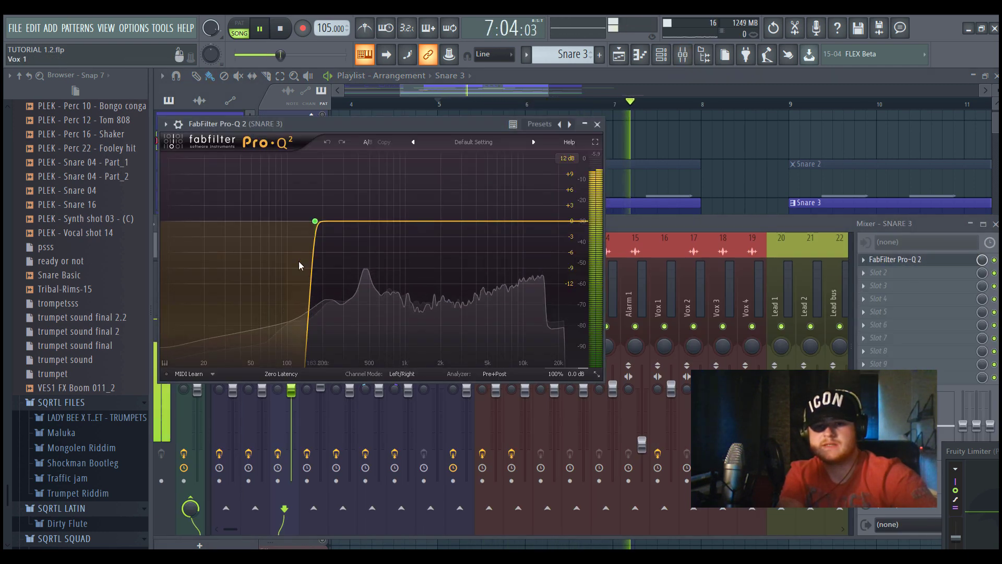
{"action": "left_click", "coordinate": [424, 90]}
{"action": "key", "text": "space"}
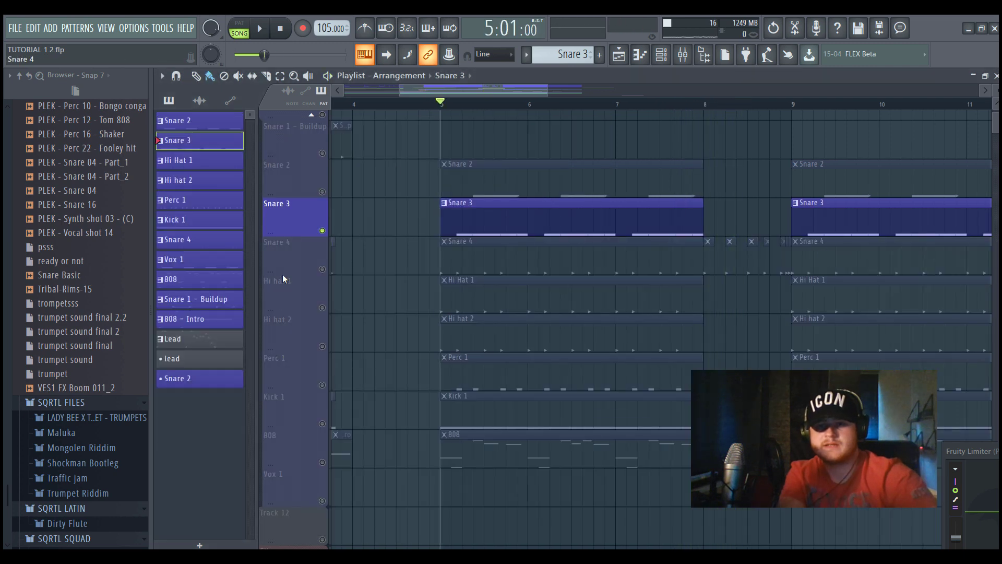
Unmute Snare 4 beside Snare 3, play its pattern, and confirm its Pro-Q 2 low cut near 199 Hz
{"action": "left_click", "coordinate": [322, 269]}
{"action": "double_click", "coordinate": [573, 252]}
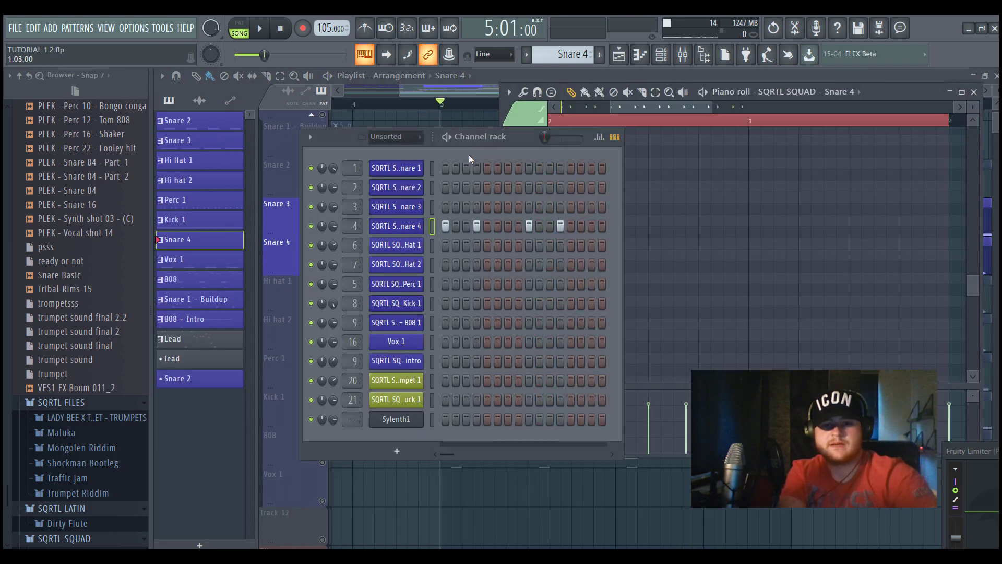
{"action": "key", "text": "space"}
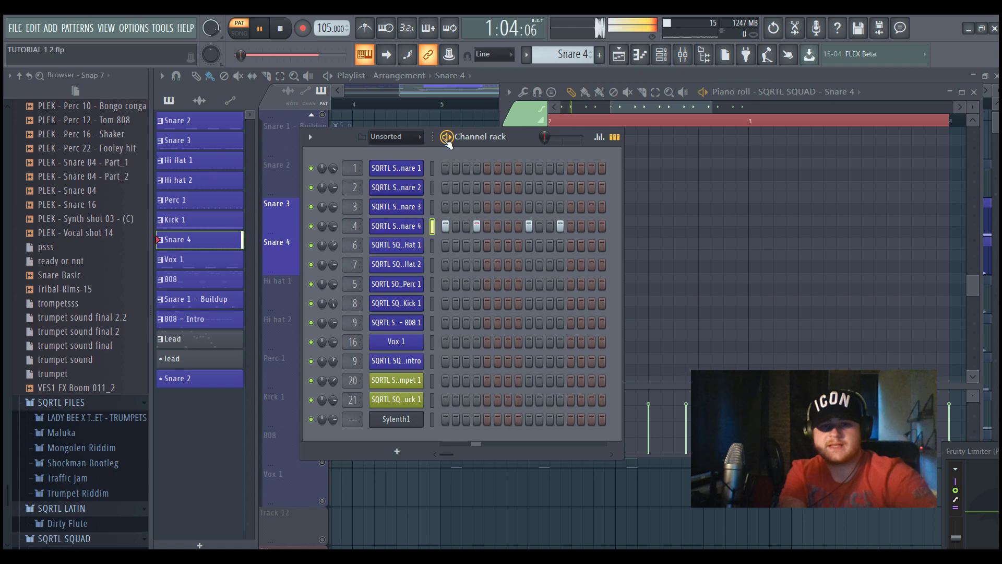
{"action": "left_click", "coordinate": [684, 55]}
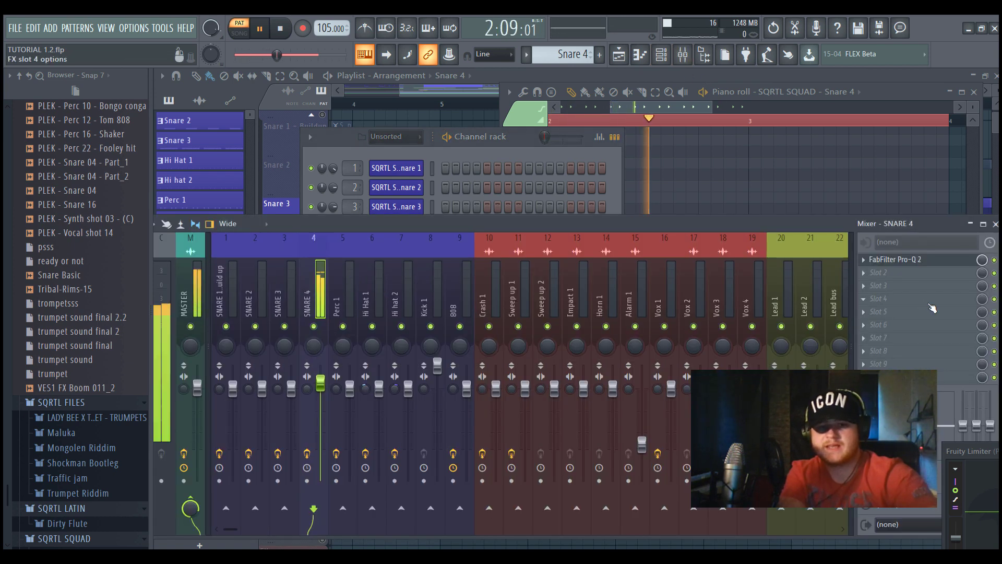
{"action": "left_click", "coordinate": [920, 261]}
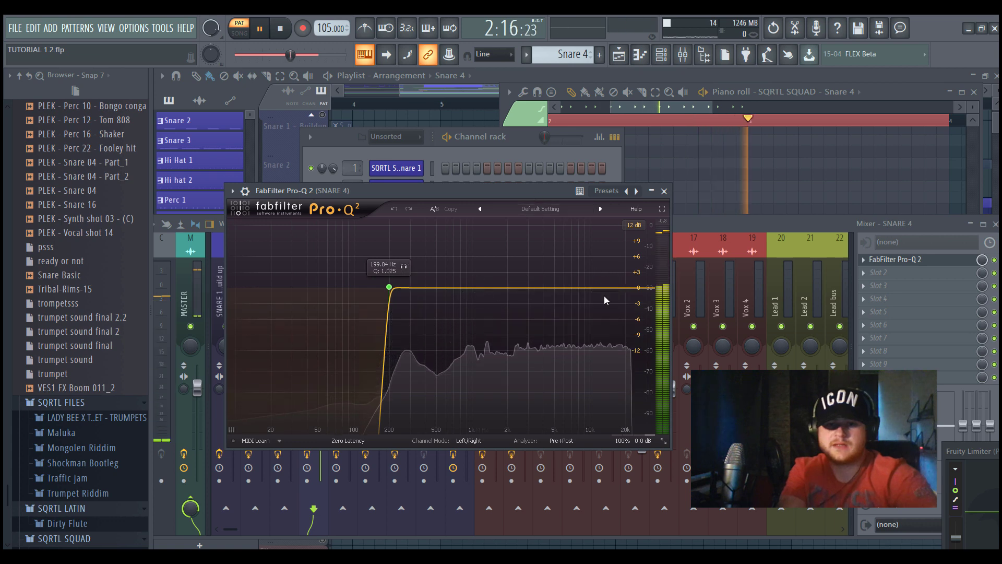
{"action": "key", "text": "F5"}
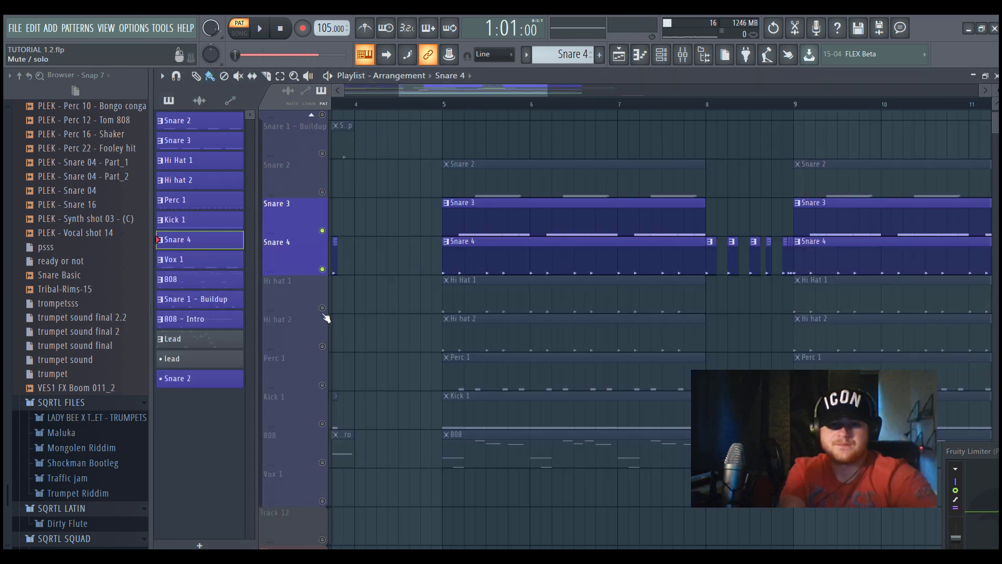
Solo Hi hat 1 and unmute Hi hat 2 alongside it
{"action": "right_click", "coordinate": [322, 308]}
{"action": "right_click", "coordinate": [322, 307]}
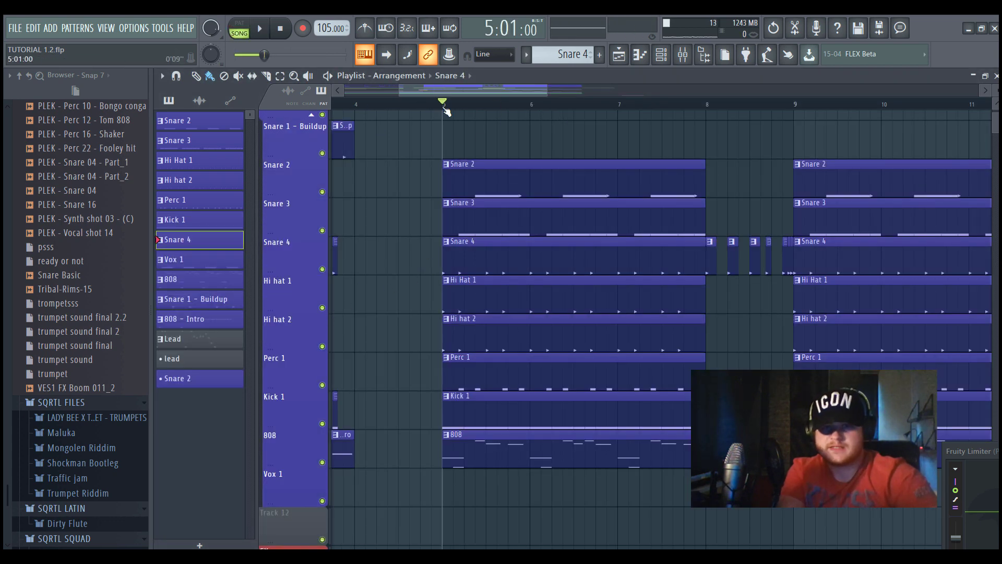
{"action": "right_click", "coordinate": [322, 308]}
{"action": "left_click", "coordinate": [322, 347]}
Play the Hi Hat 1 pattern, check the Hi hat 1 and Hi hat 2 mixer inserts, then return to the playlist
{"action": "double_click", "coordinate": [521, 301]}
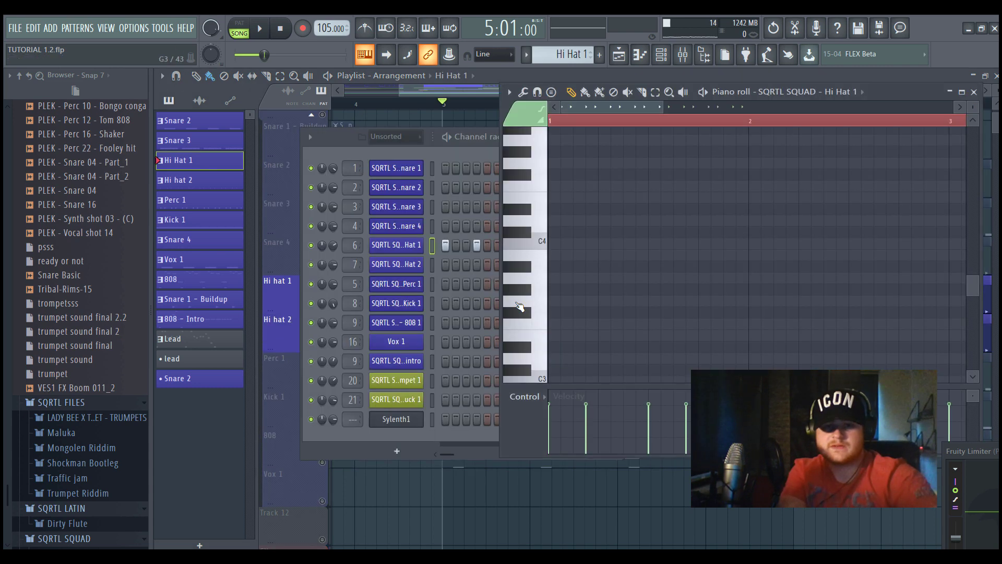
{"action": "left_click", "coordinate": [440, 149]}
{"action": "key", "text": "space"}
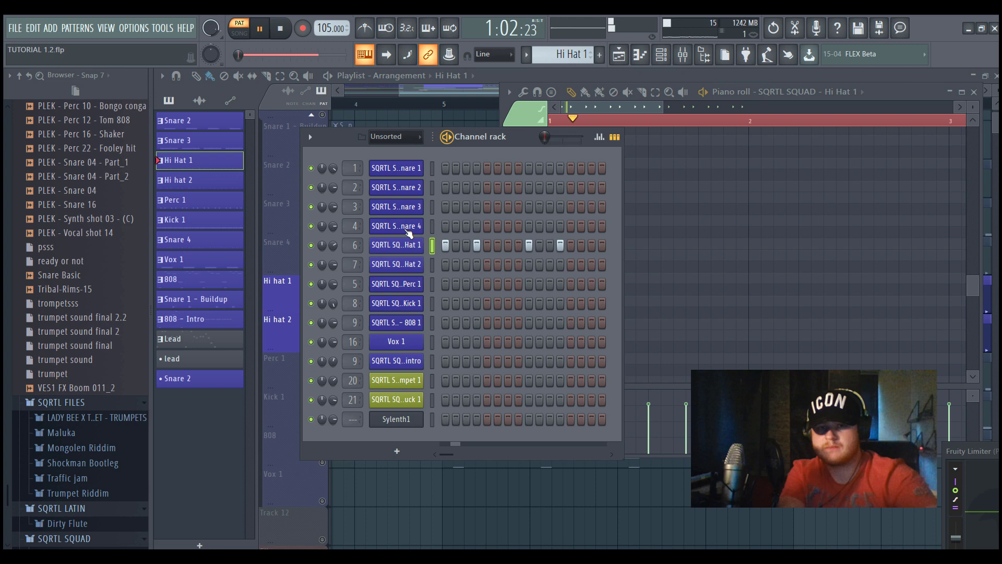
{"action": "left_click", "coordinate": [398, 248]}
{"action": "key", "text": "F9"}
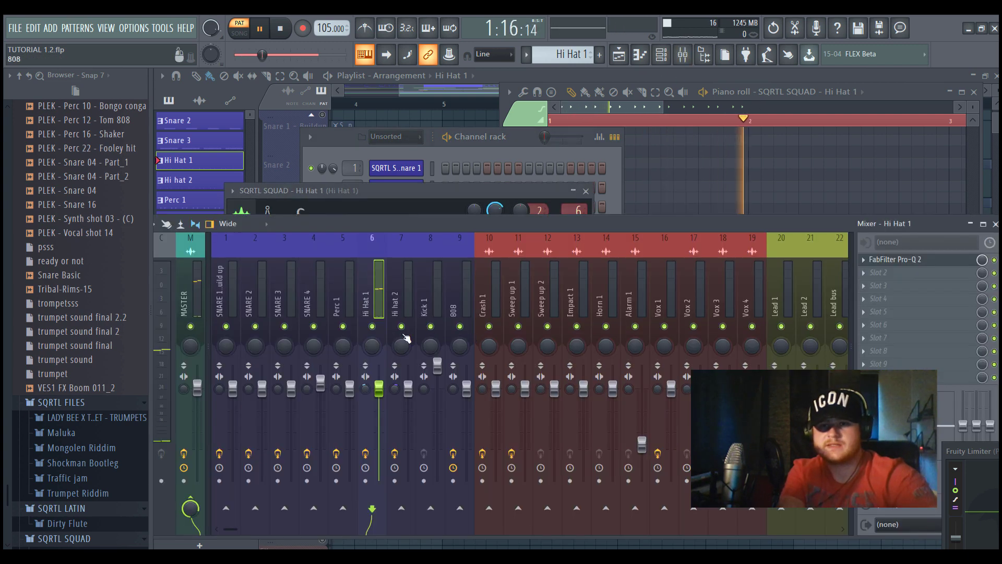
{"action": "left_click", "coordinate": [394, 309]}
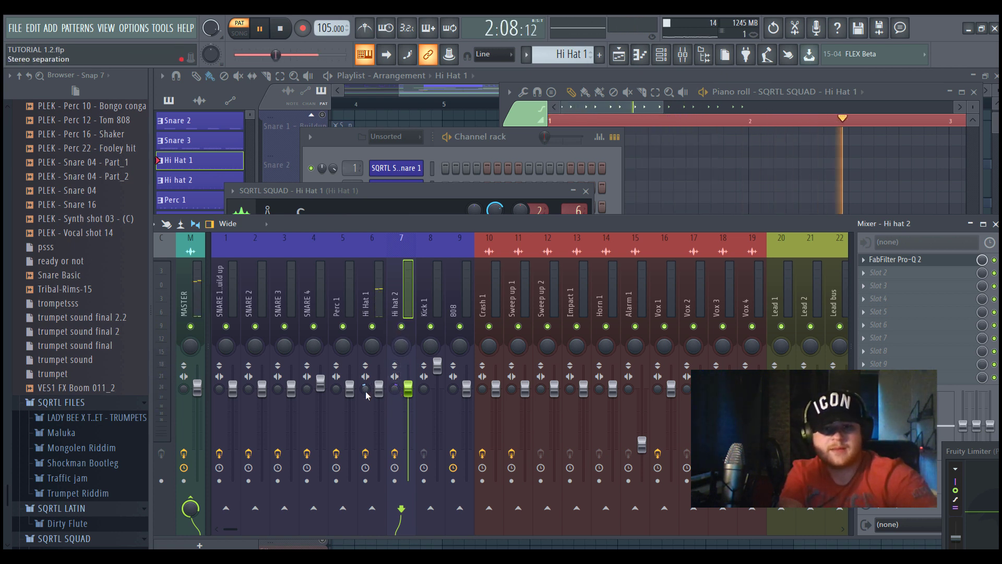
{"action": "left_click", "coordinate": [399, 149]}
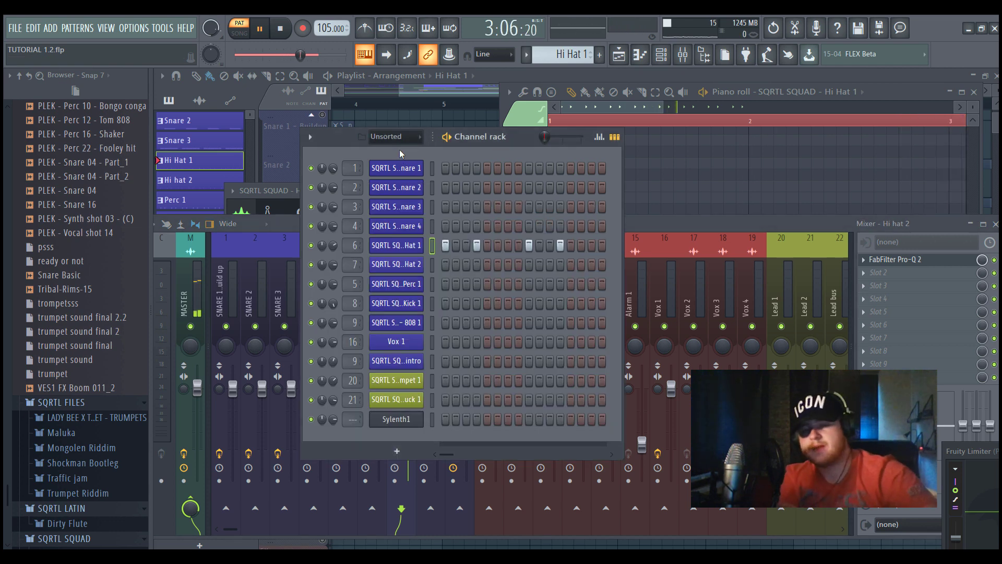
{"action": "key", "text": "F5"}
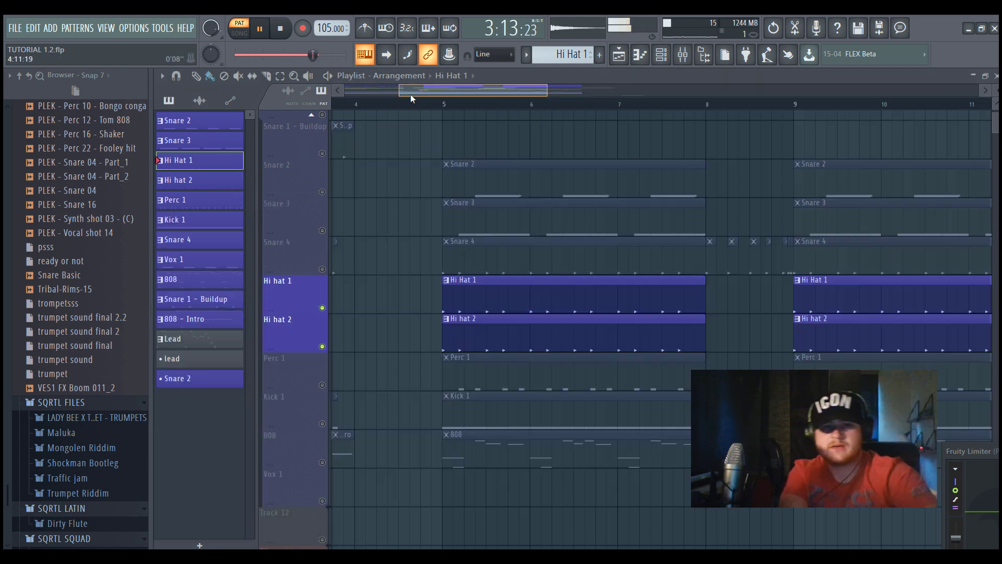
Solo Perc 1, play the song from bar 5, and open the Perc 1 pattern
{"action": "right_click", "coordinate": [328, 380]}
{"action": "left_click", "coordinate": [325, 384]}
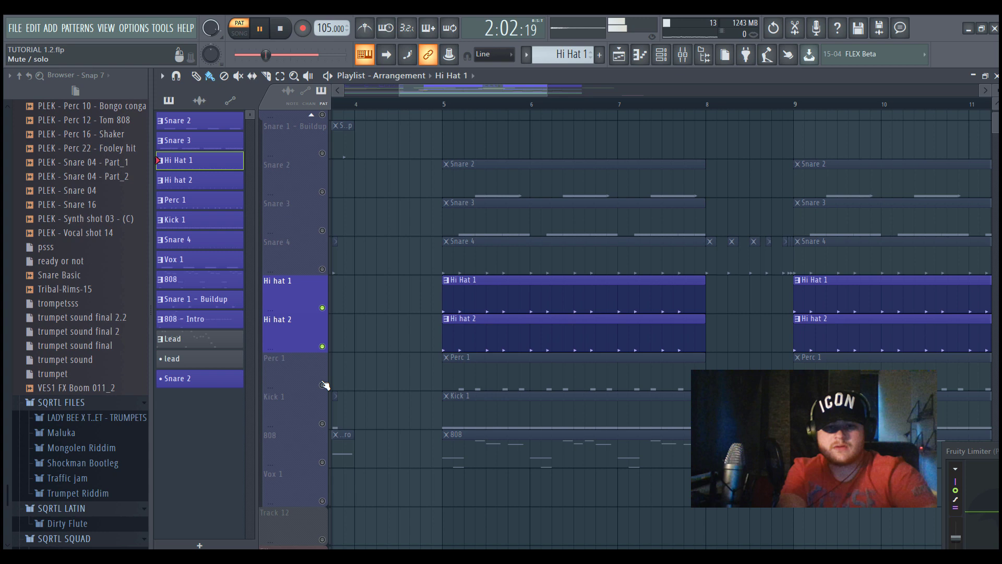
{"action": "left_click", "coordinate": [323, 385]}
{"action": "scroll", "coordinate": [443, 237], "scroll_direction": "down", "scroll_amount": 4}
{"action": "left_click", "coordinate": [445, 105]}
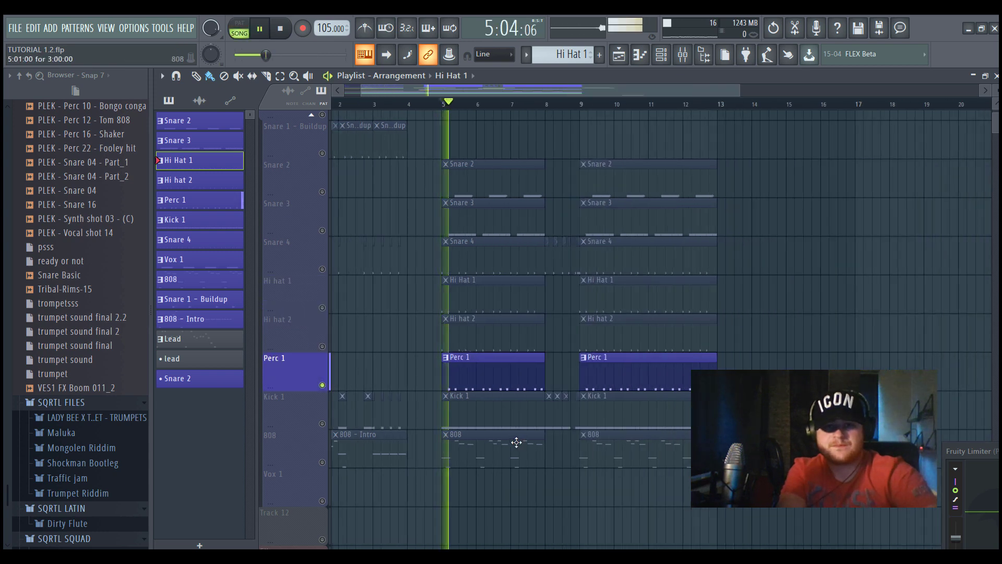
{"action": "double_click", "coordinate": [496, 381]}
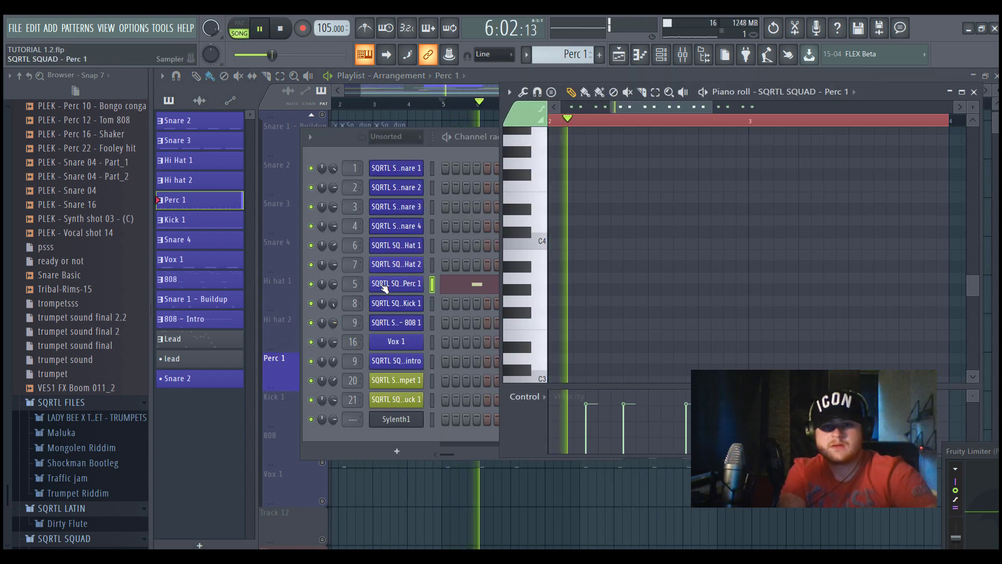
Review both Pro-Q 2 EQs on the Perc 1 insert, the second cutting about 3.9 dB near 8.2 kHz
{"action": "left_click", "coordinate": [395, 284]}
{"action": "left_click", "coordinate": [684, 58]}
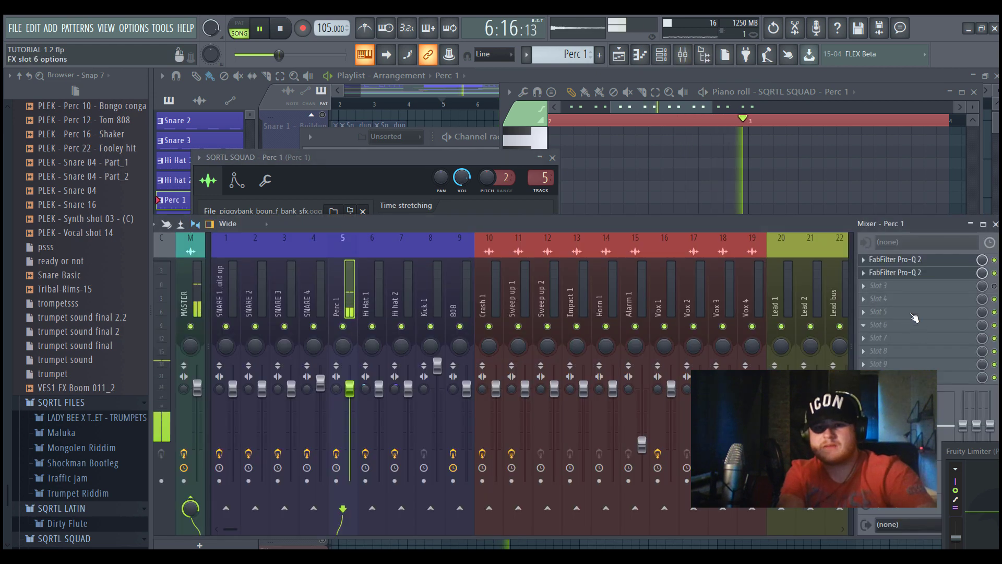
{"action": "left_click", "coordinate": [895, 259]}
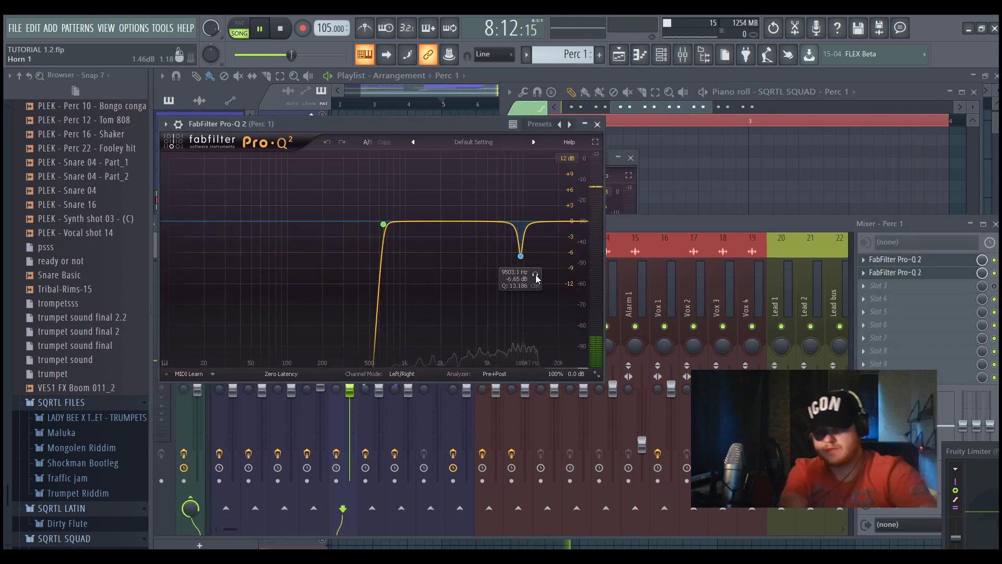
{"action": "left_click", "coordinate": [913, 274]}
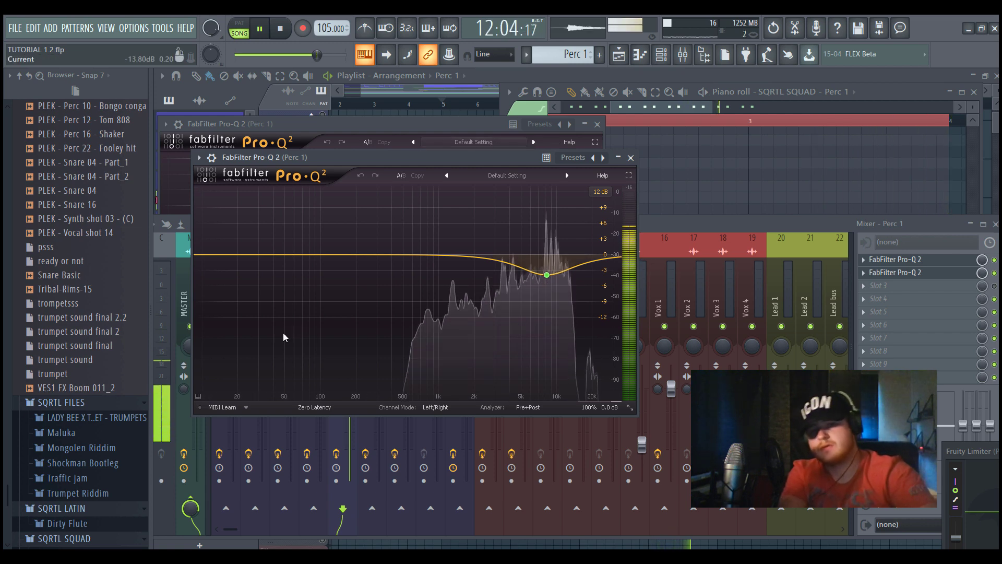
Solo Kick 1 and play its pattern from the channel rack
{"action": "left_click", "coordinate": [374, 89]}
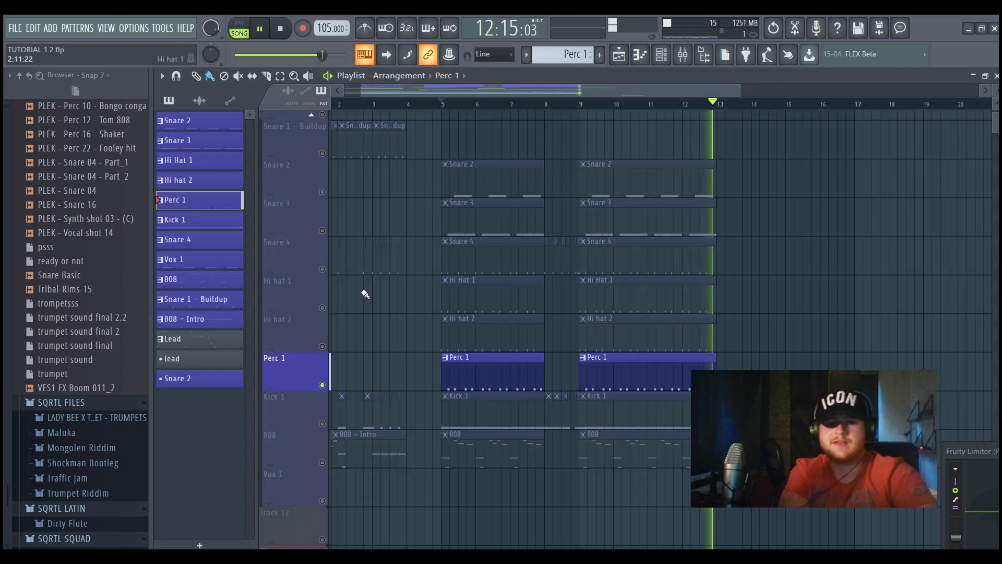
{"action": "left_click", "coordinate": [322, 423]}
{"action": "key", "text": "space"}
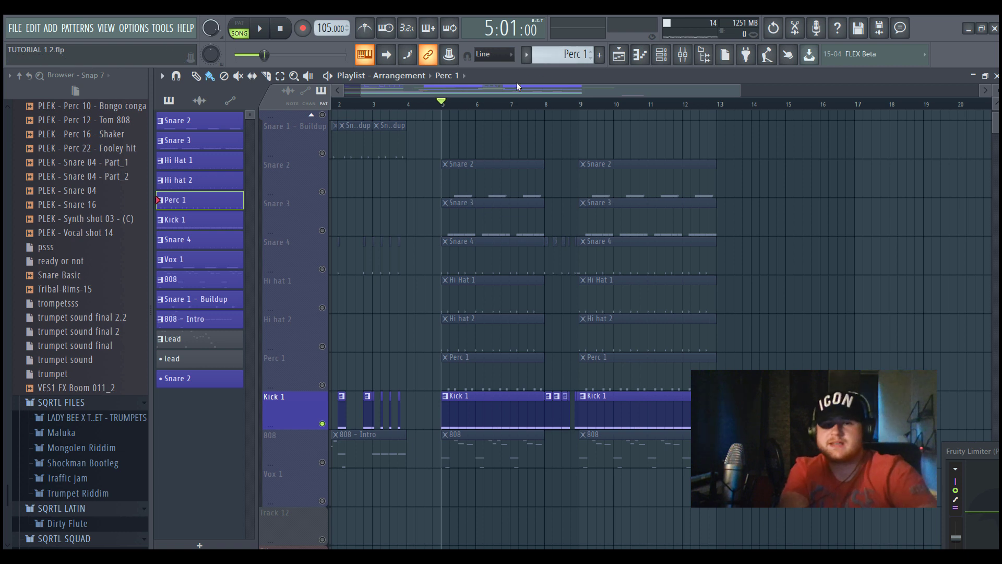
{"action": "double_click", "coordinate": [484, 409]}
{"action": "left_click", "coordinate": [462, 153]}
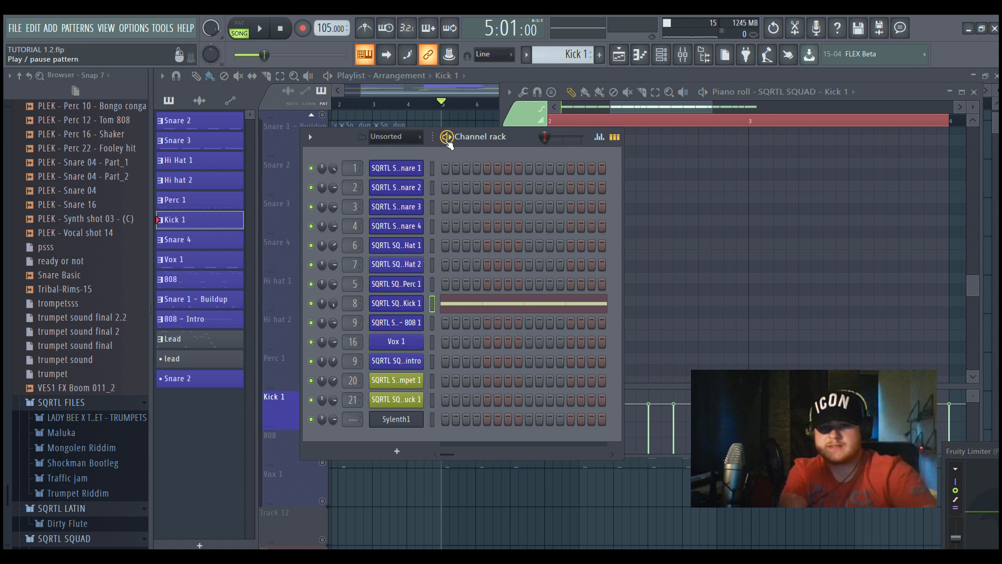
{"action": "left_click", "coordinate": [447, 138]}
Inspect the Kick 1 sampler, then show the Master chain: OTT, Edison, Parametric EQ 2, Soft Clipper, Endless Smile
{"action": "left_click", "coordinate": [396, 303]}
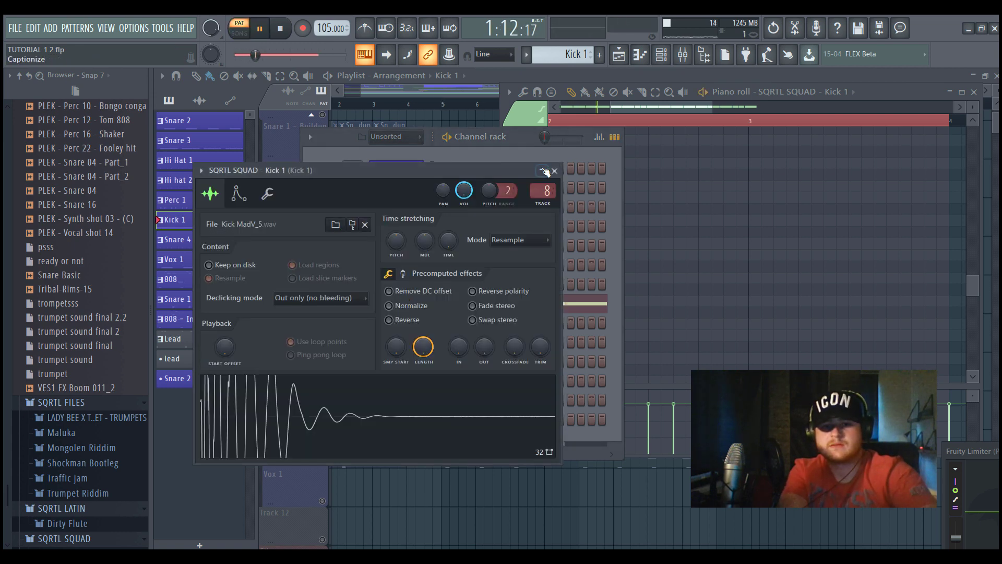
{"action": "left_click", "coordinate": [507, 147]}
{"action": "key", "text": "space"}
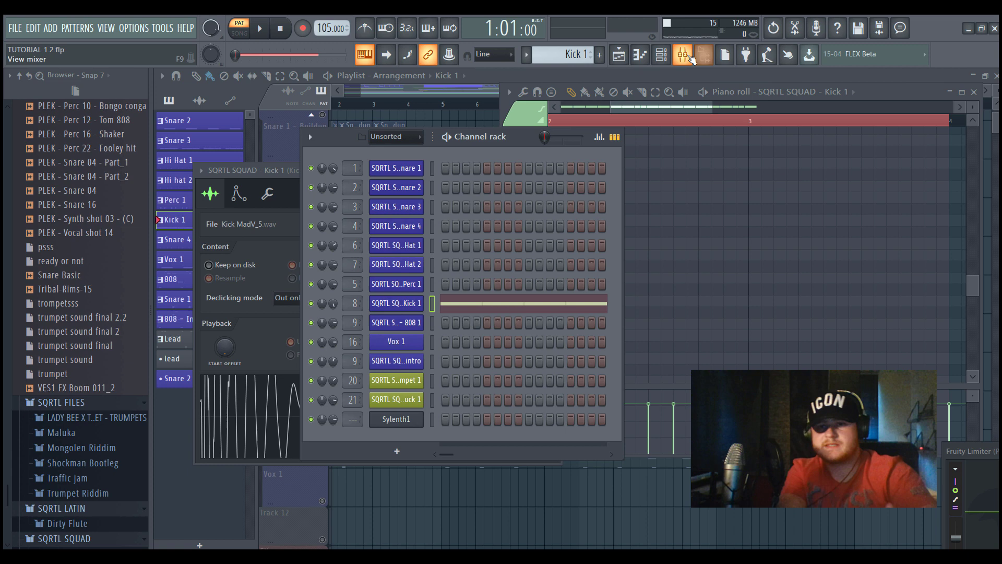
{"action": "left_click", "coordinate": [684, 55]}
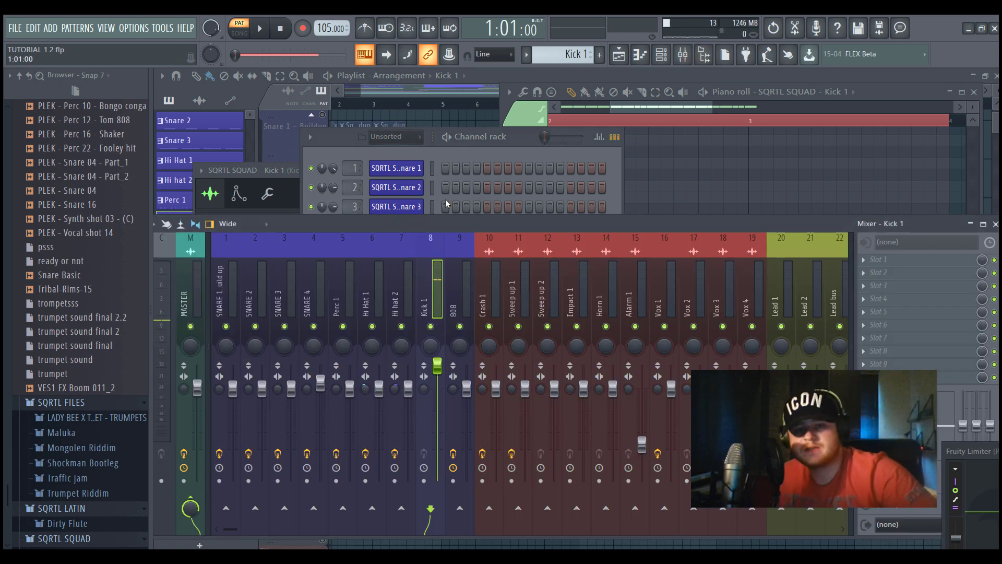
{"action": "left_click", "coordinate": [198, 259]}
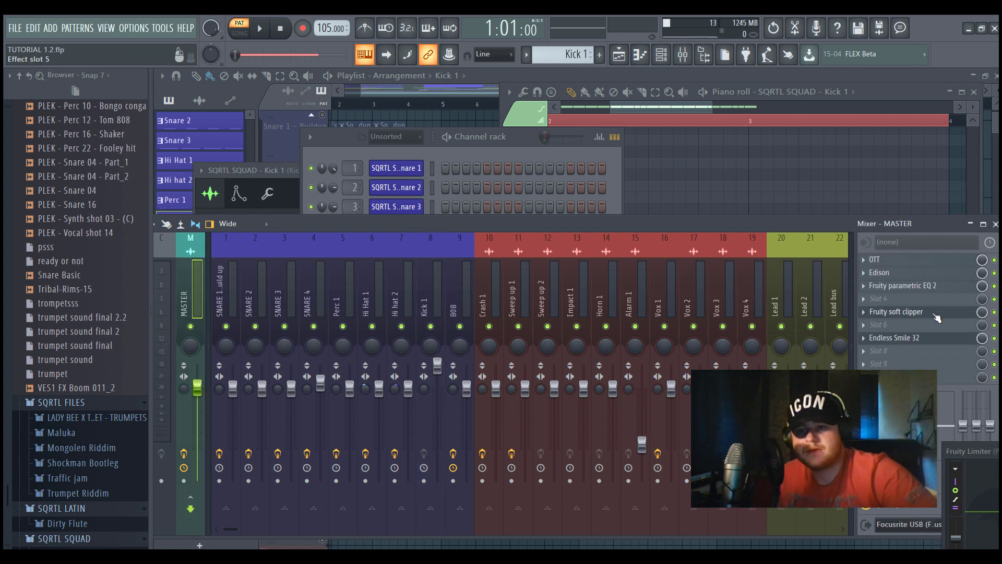
Solo the 808 track and play the song from bar 5
{"action": "left_click", "coordinate": [465, 90]}
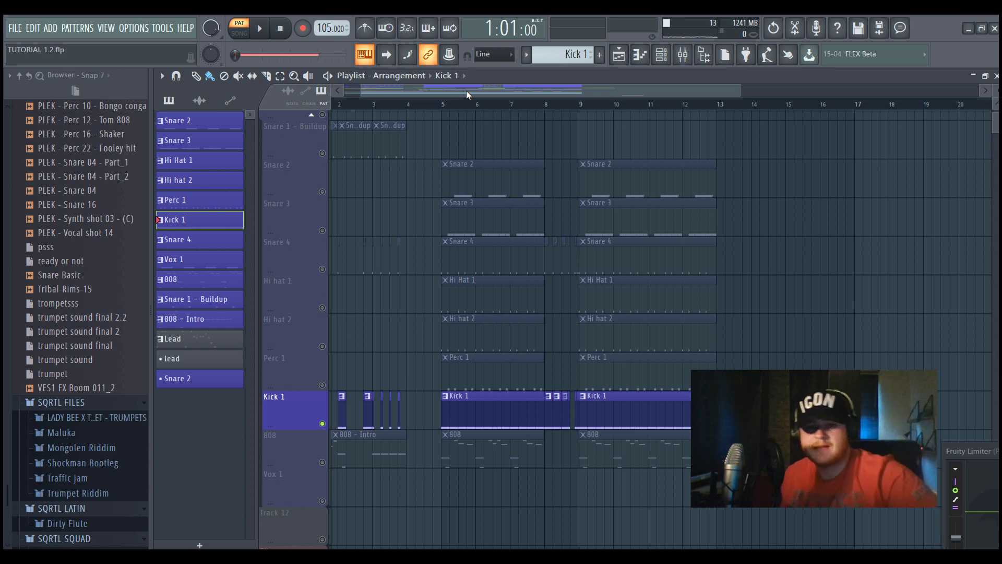
{"action": "left_click", "coordinate": [329, 464]}
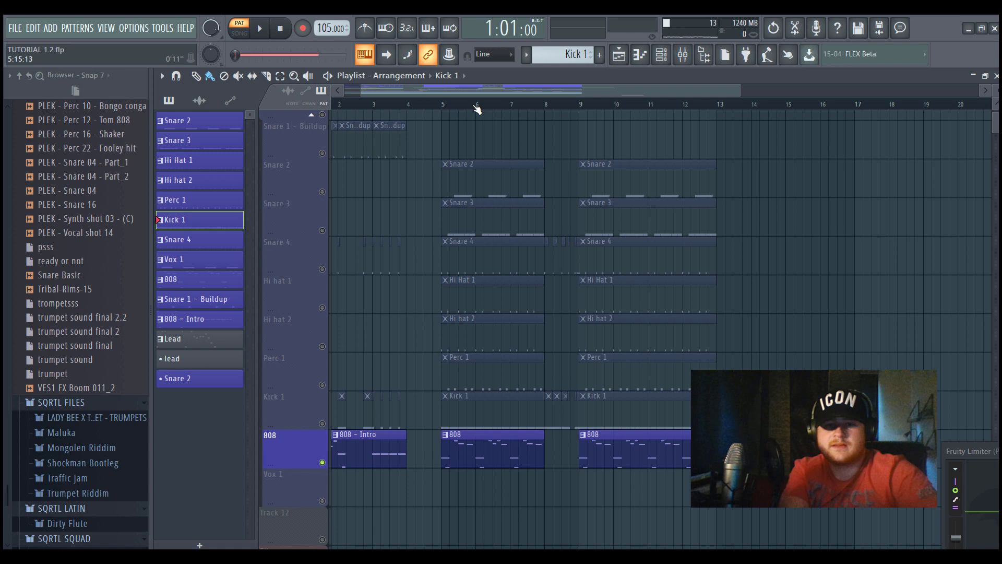
{"action": "left_click", "coordinate": [444, 104]}
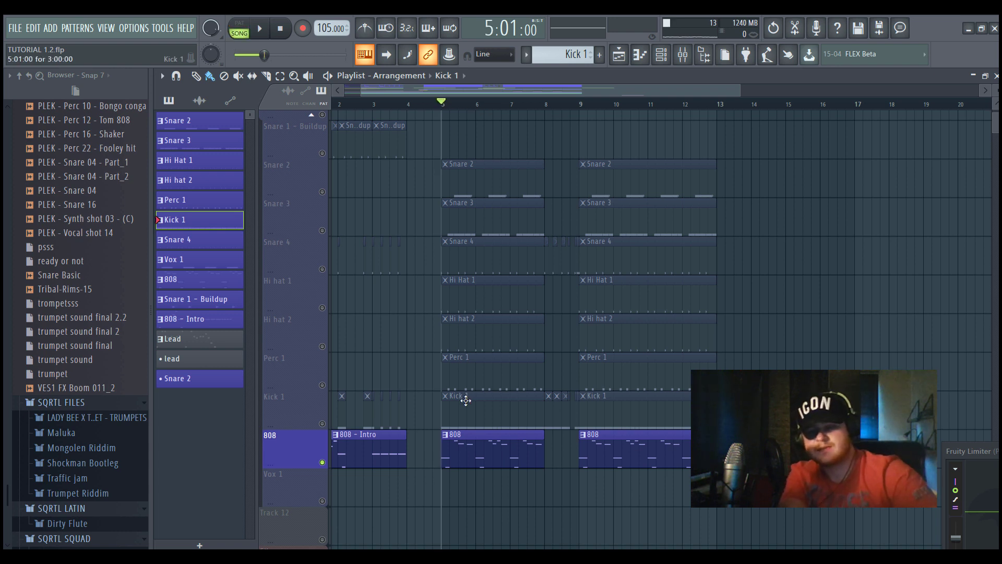
{"action": "key", "text": "space"}
Review the 808 sampler and piano roll notes, then show the 808 insert's Maximus and OTT chain
{"action": "left_click", "coordinate": [459, 435]}
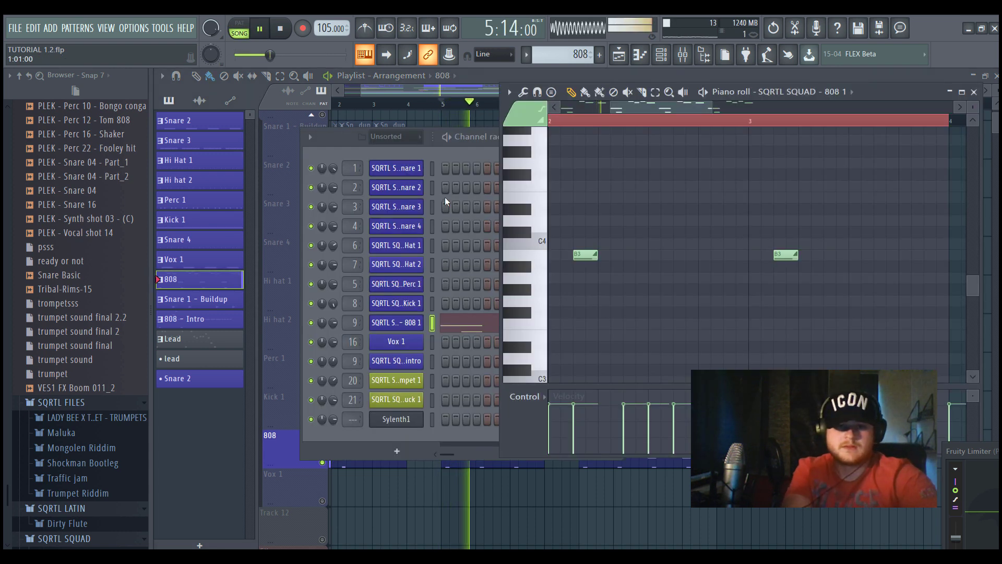
{"action": "left_click", "coordinate": [433, 154]}
{"action": "left_click", "coordinate": [405, 322]}
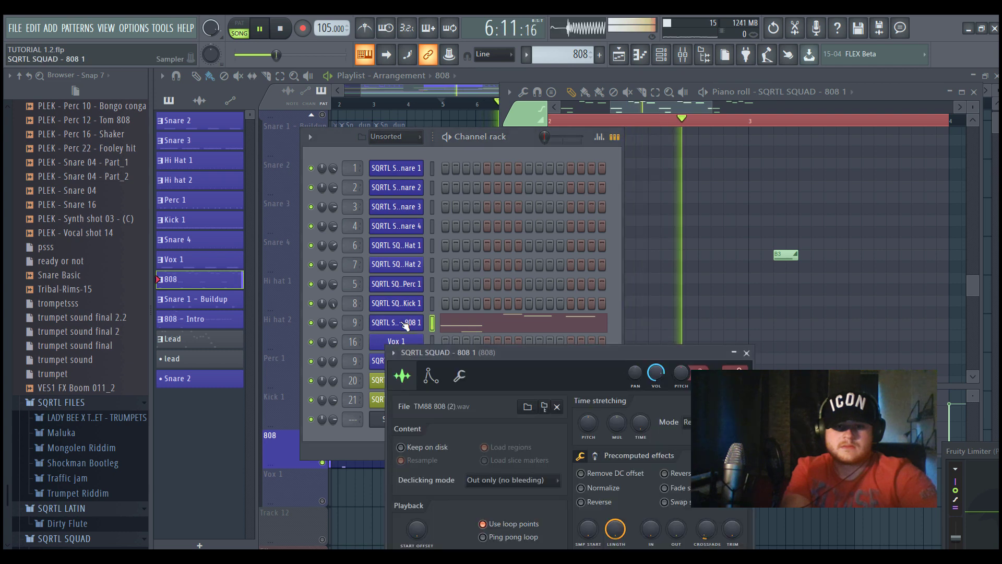
{"action": "left_click", "coordinate": [619, 101]}
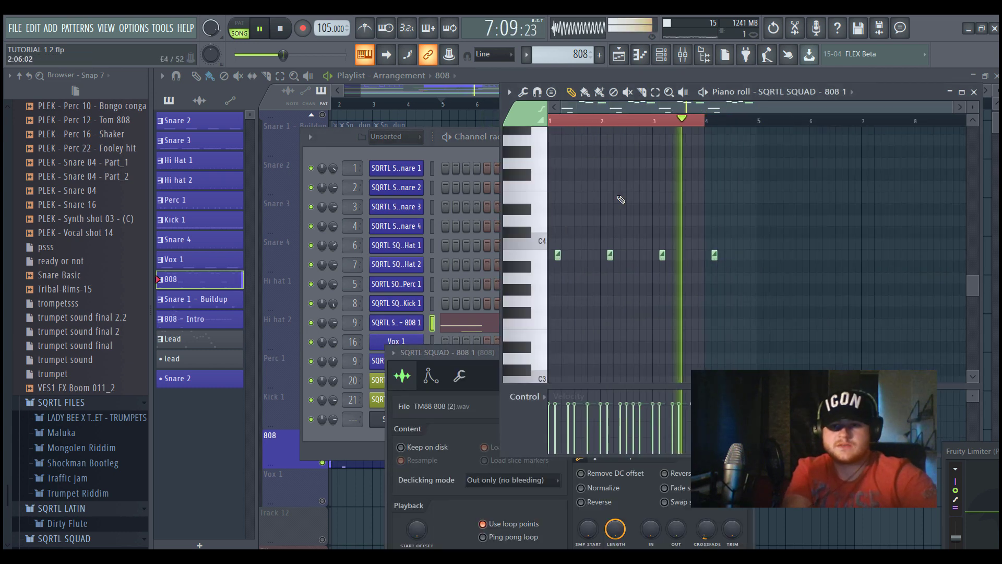
{"action": "scroll", "coordinate": [621, 200], "scroll_direction": "down", "scroll_amount": 5}
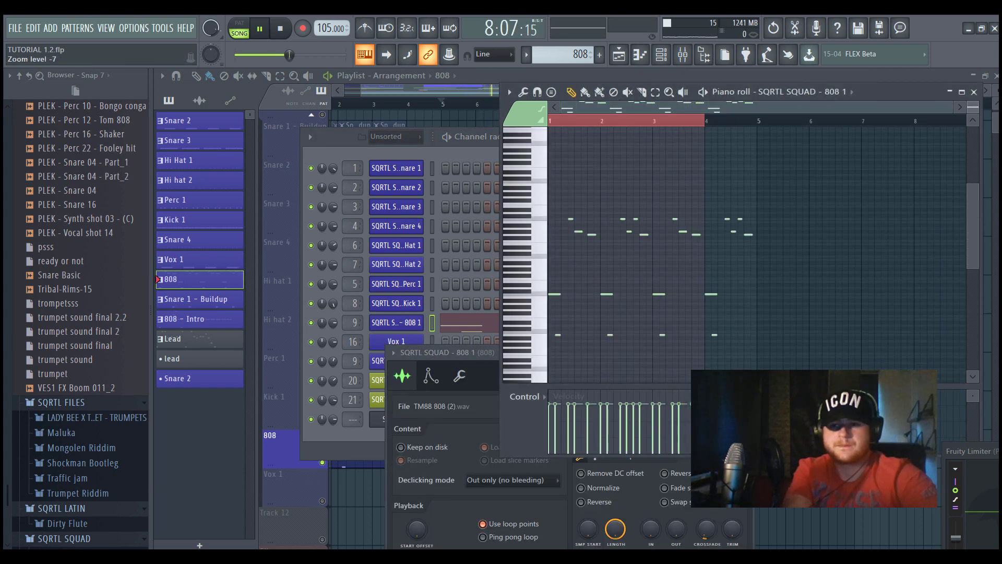
{"action": "key", "text": "space"}
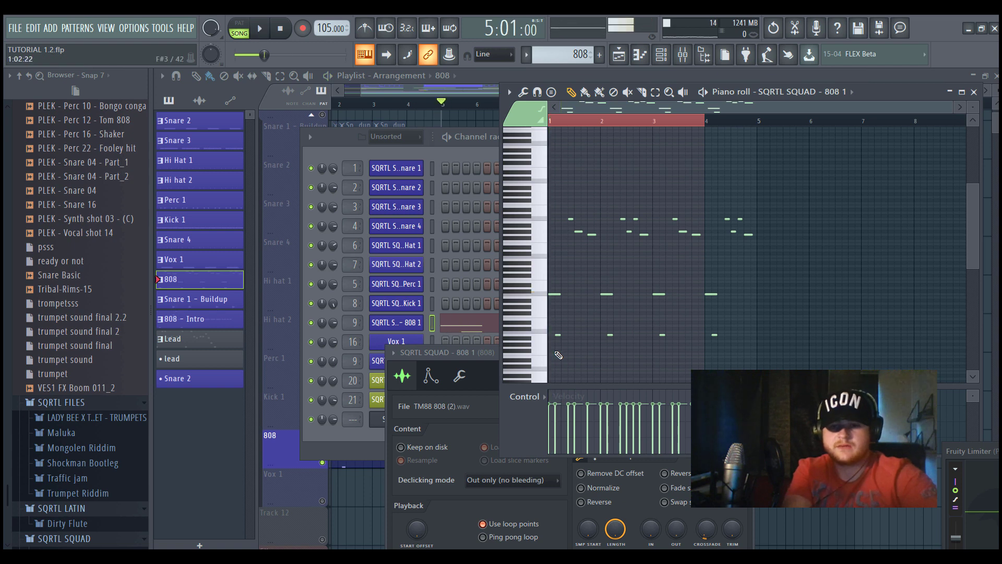
{"action": "scroll", "coordinate": [558, 355], "scroll_direction": "up", "scroll_amount": 3}
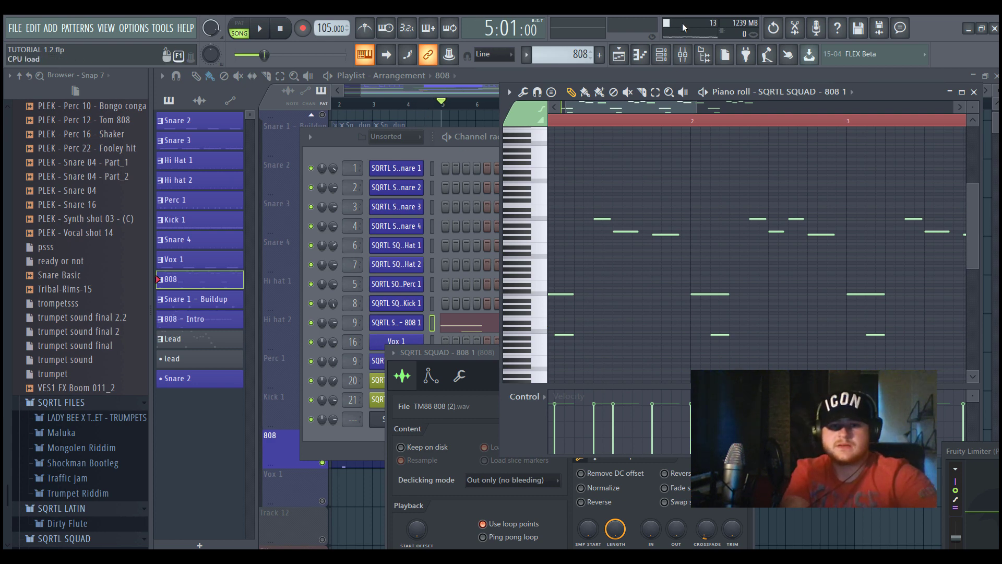
{"action": "left_click", "coordinate": [683, 54]}
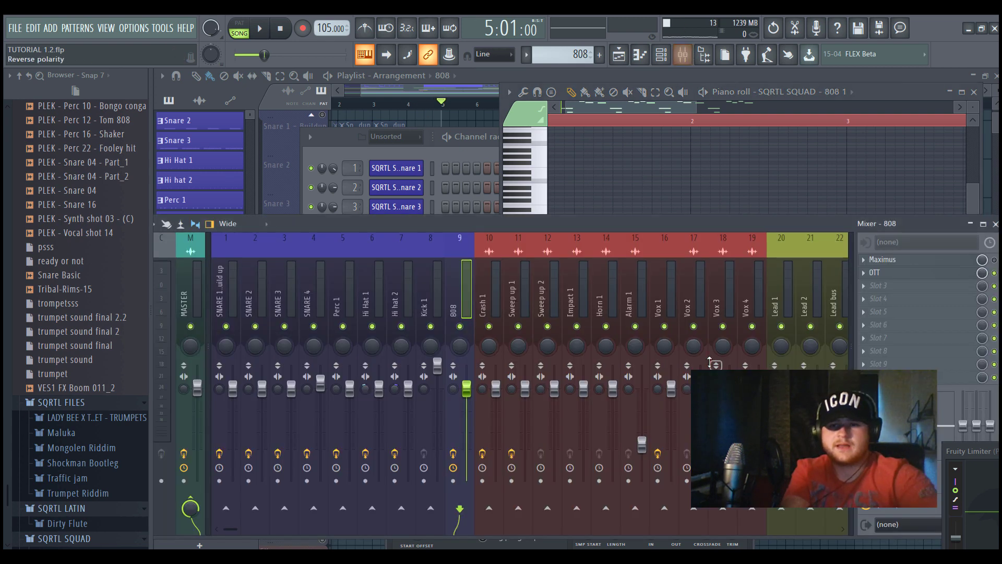
Check the OTT on the 808 insert, then return to the playlist with 808 still soloed
{"action": "left_click", "coordinate": [891, 277]}
{"action": "left_click", "coordinate": [406, 91]}
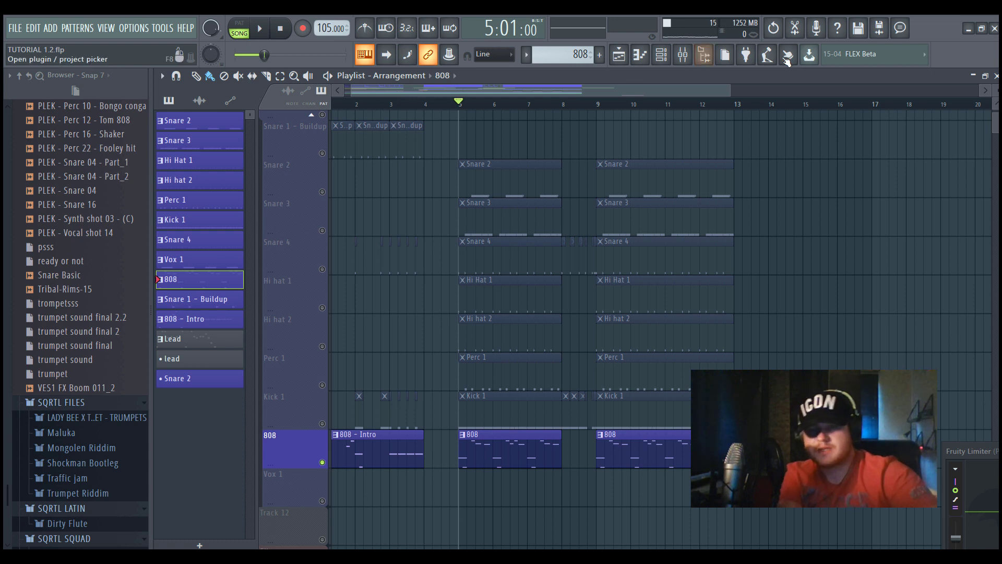
{"action": "left_click", "coordinate": [683, 54]}
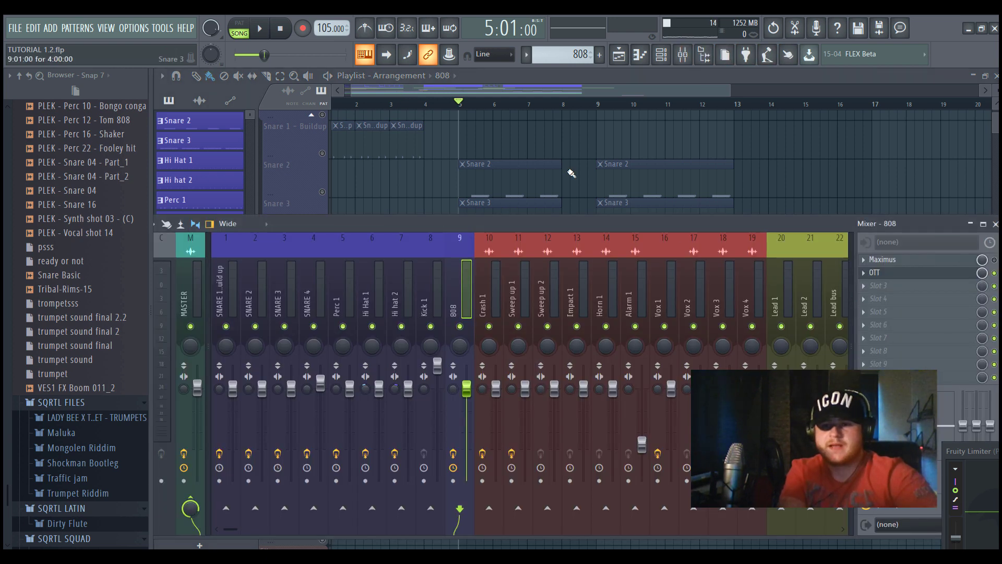
{"action": "left_click", "coordinate": [463, 89]}
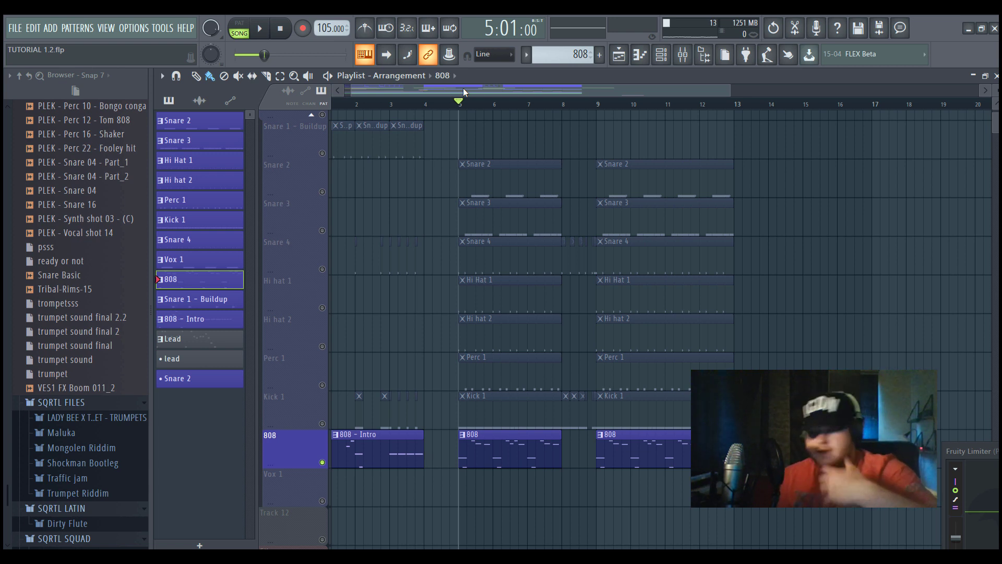
Unmute every playlist track, listen through the drop while zooming, and stop at bar 5
{"action": "left_click", "coordinate": [323, 463], "text": "ctrl"}
{"action": "scroll", "coordinate": [398, 85], "scroll_direction": "down", "scroll_amount": 2}
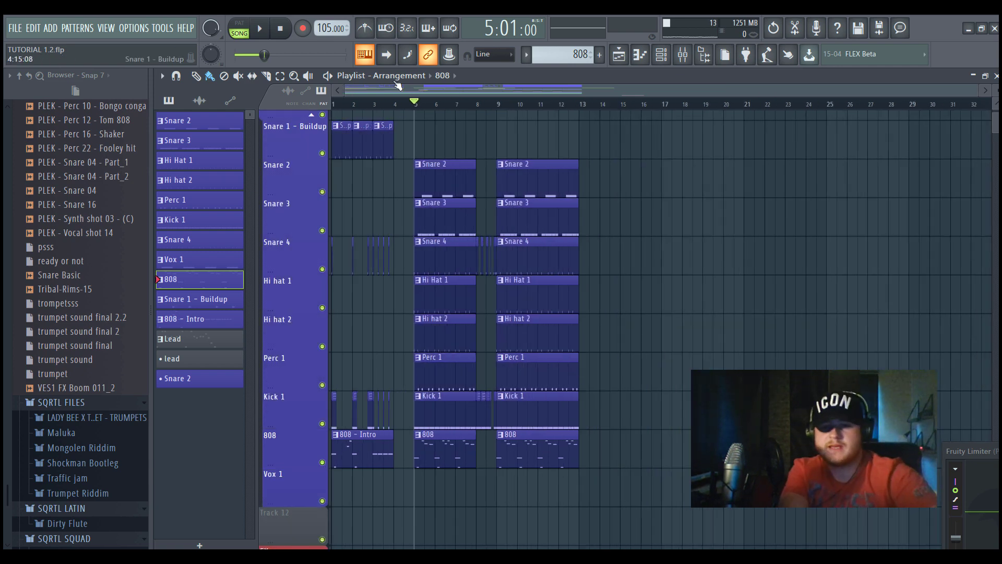
{"action": "left_click_drag", "start_coordinate": [415, 106], "coordinate": [582, 116]}
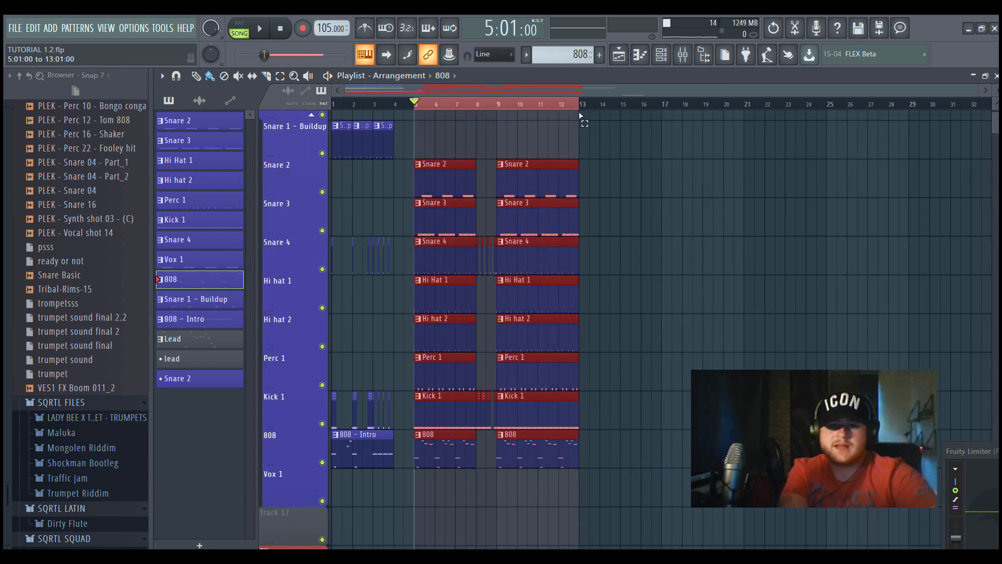
{"action": "scroll", "coordinate": [600, 325], "scroll_direction": "down", "scroll_amount": 3}
{"action": "scroll", "coordinate": [604, 326], "scroll_direction": "up", "scroll_amount": 4}
{"action": "right_click", "coordinate": [324, 149]}
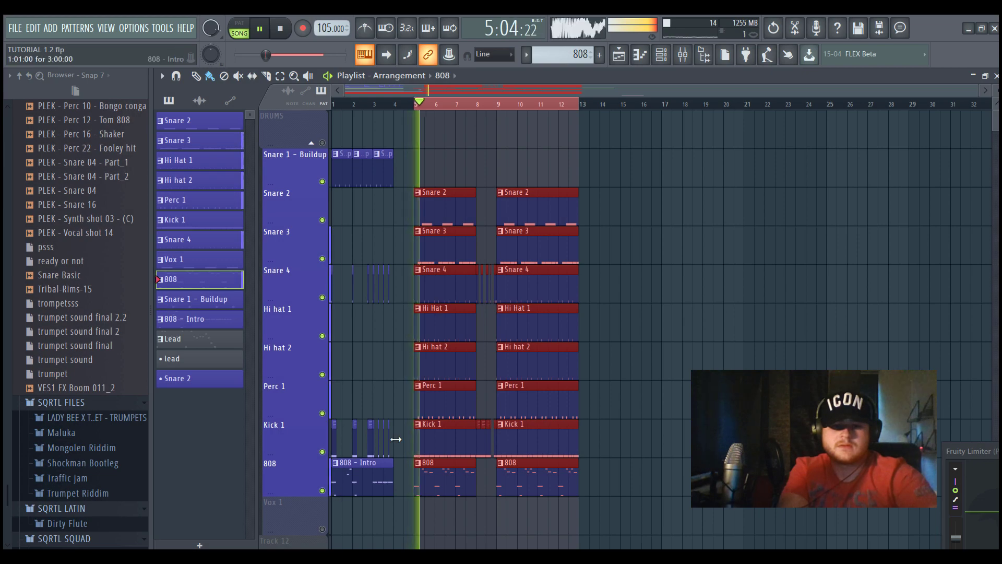
{"action": "scroll", "coordinate": [443, 405], "scroll_direction": "down", "scroll_amount": 3}
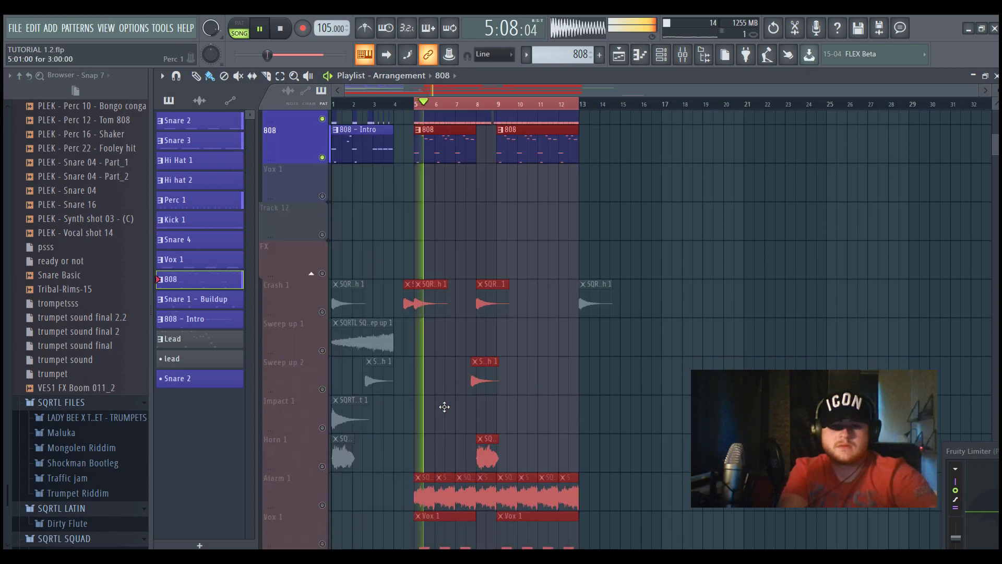
{"action": "scroll", "coordinate": [444, 407], "scroll_direction": "up", "scroll_amount": 3}
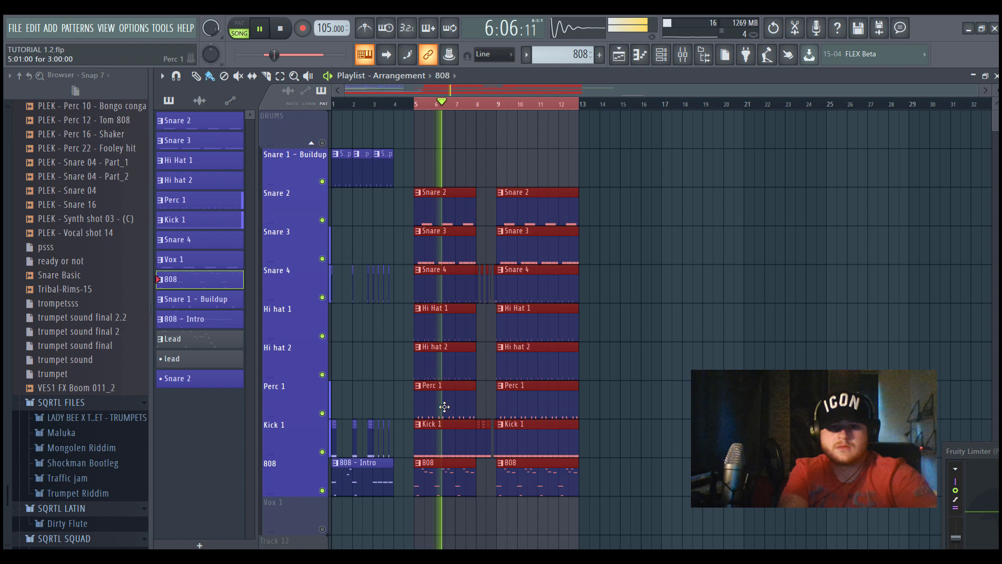
{"action": "scroll", "coordinate": [444, 407], "scroll_direction": "up", "scroll_amount": 3}
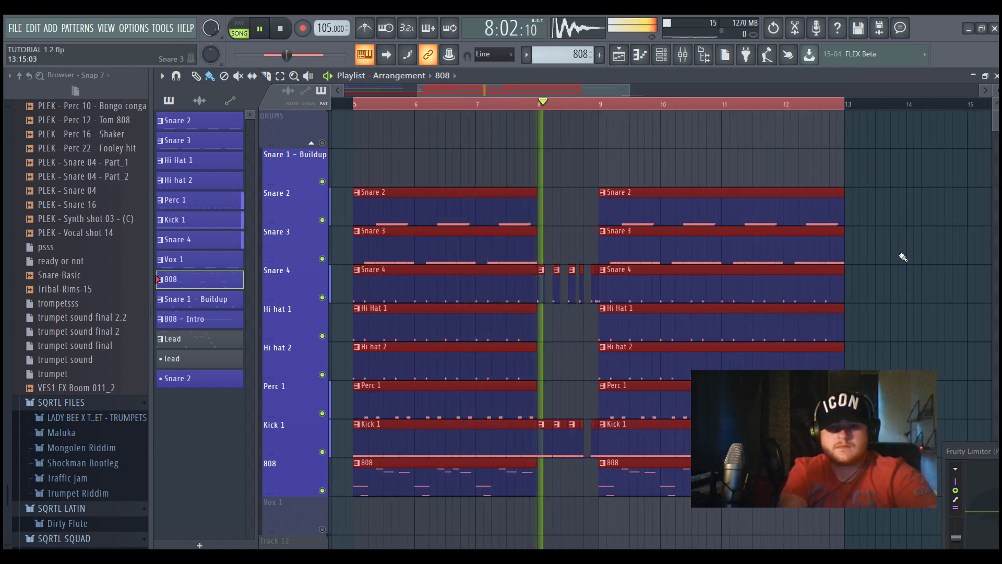
{"action": "scroll", "coordinate": [903, 257], "scroll_direction": "down", "scroll_amount": 1}
{"action": "key", "text": "space"}
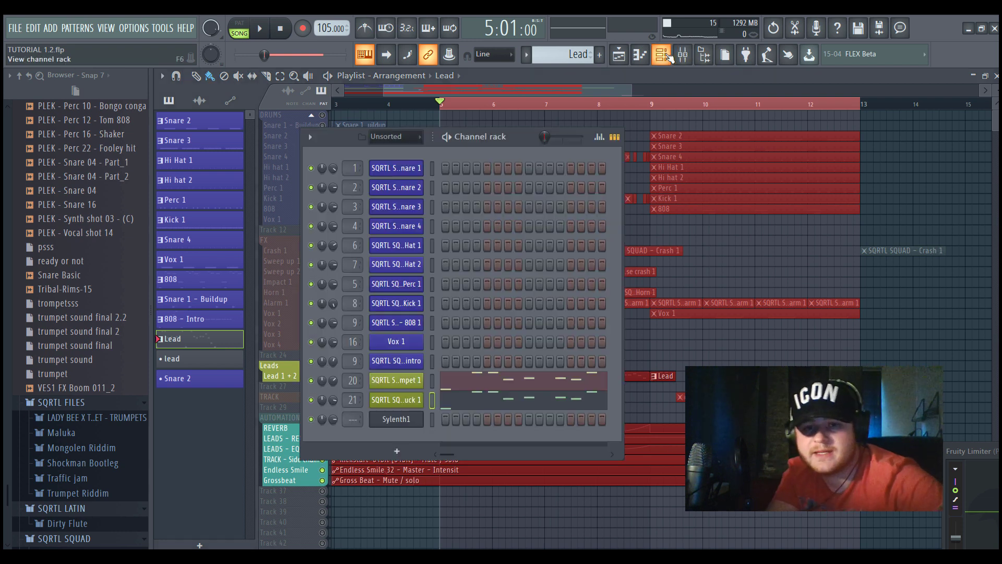
Solo the Trumpet 1 channel and open its Serum patch, moving the window aside
{"action": "right_click", "coordinate": [310, 383]}
{"action": "left_click", "coordinate": [336, 368]}
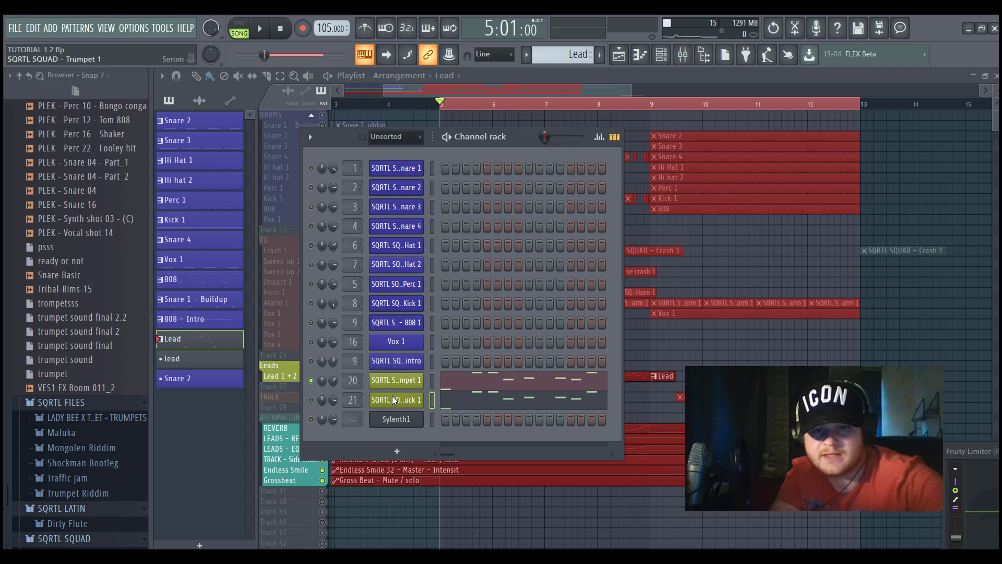
{"action": "left_click", "coordinate": [392, 380]}
{"action": "left_click_drag", "start_coordinate": [432, 290], "coordinate": [387, 305]}
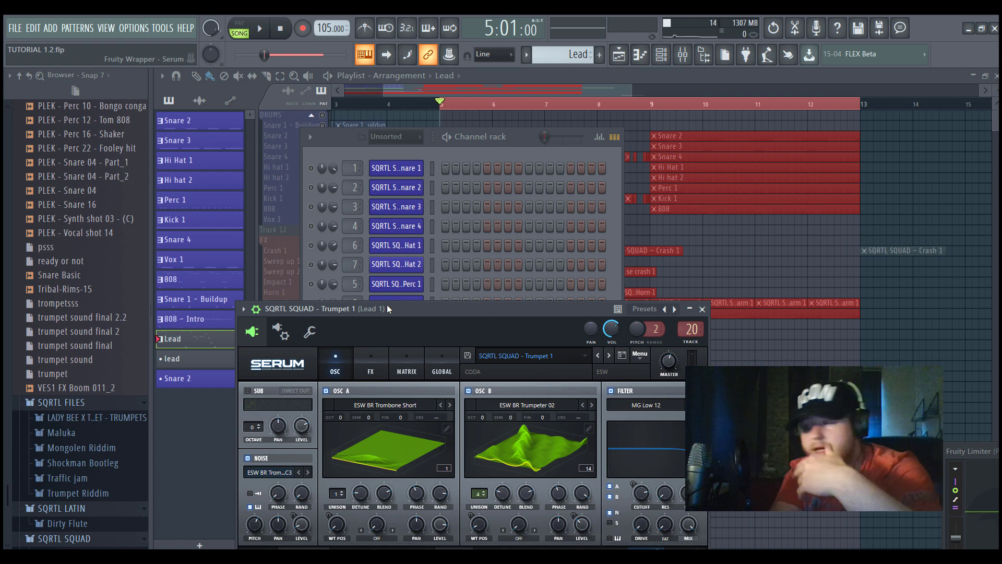
{"action": "left_click_drag", "start_coordinate": [386, 305], "coordinate": [352, 318]}
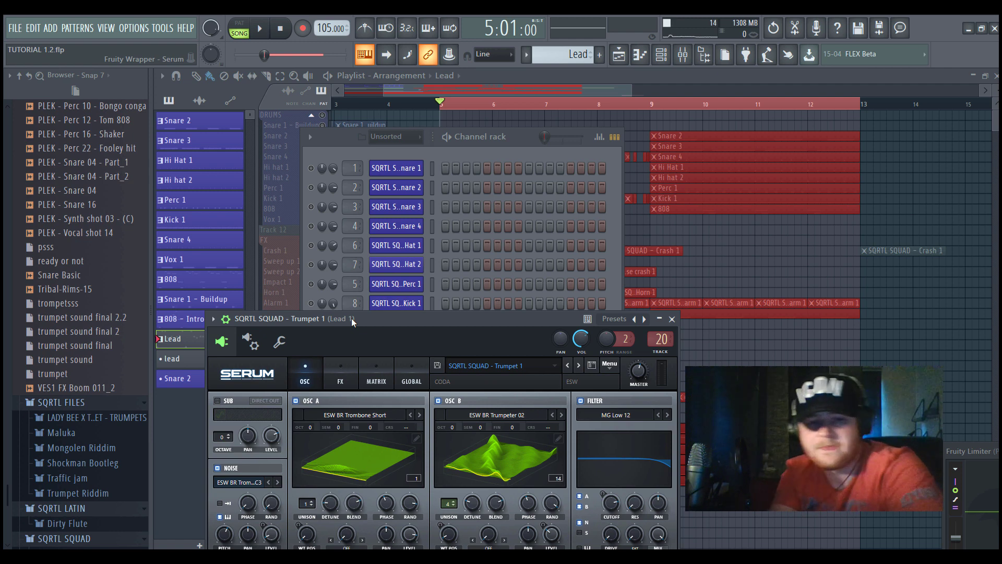
Play the trumpet pattern on its own, then stop
{"action": "left_click", "coordinate": [450, 147]}
{"action": "key", "text": "space"}
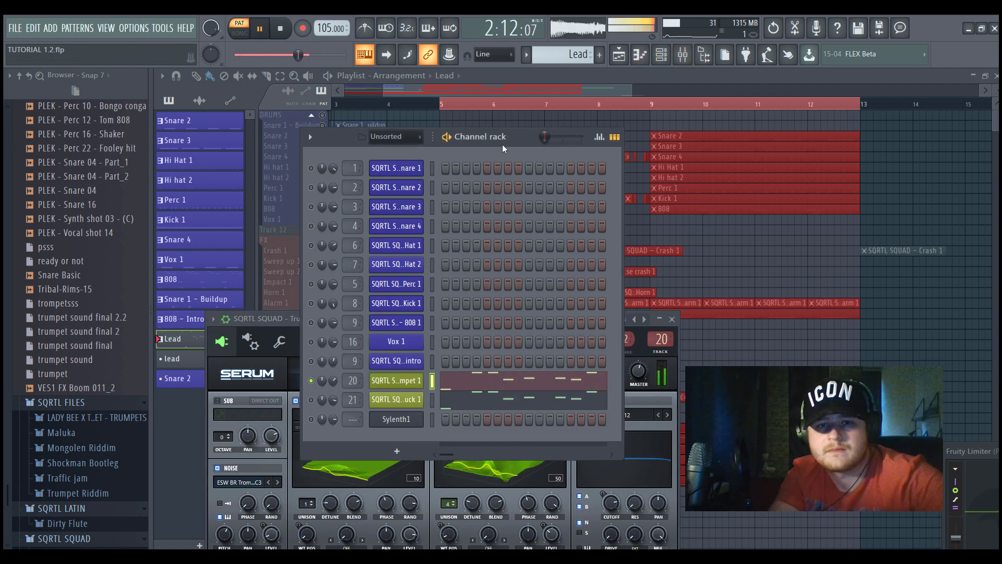
{"action": "key", "text": "space"}
Inspect the Pro-Q 2 EQ curve on the Lead 1 mixer insert
{"action": "left_click", "coordinate": [684, 55]}
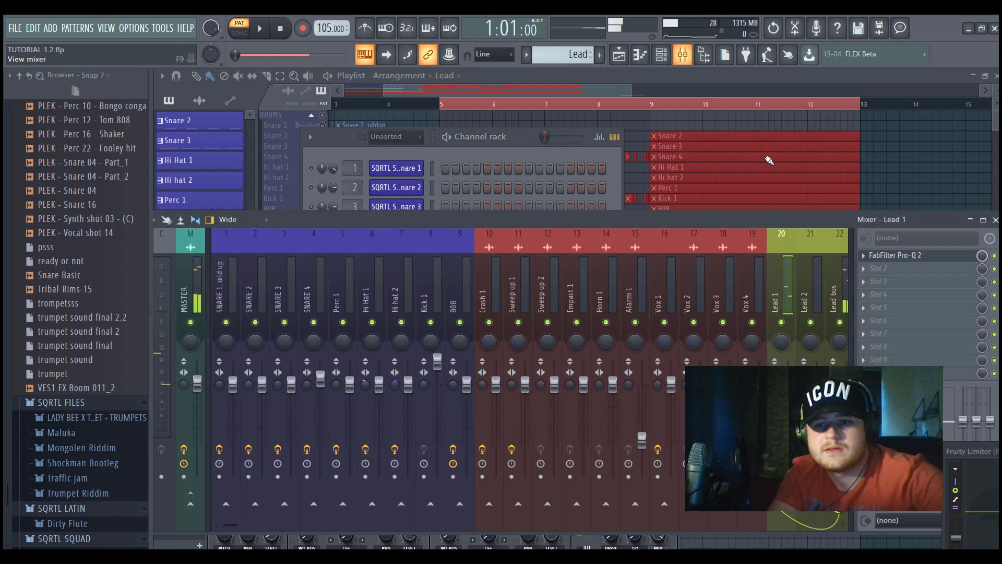
{"action": "left_click", "coordinate": [938, 256]}
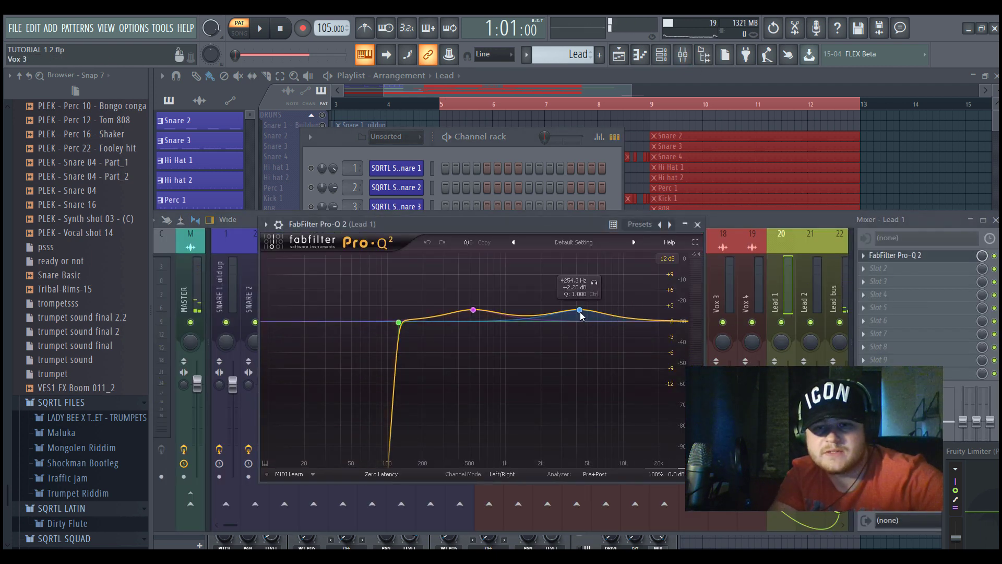
{"action": "left_click", "coordinate": [698, 224]}
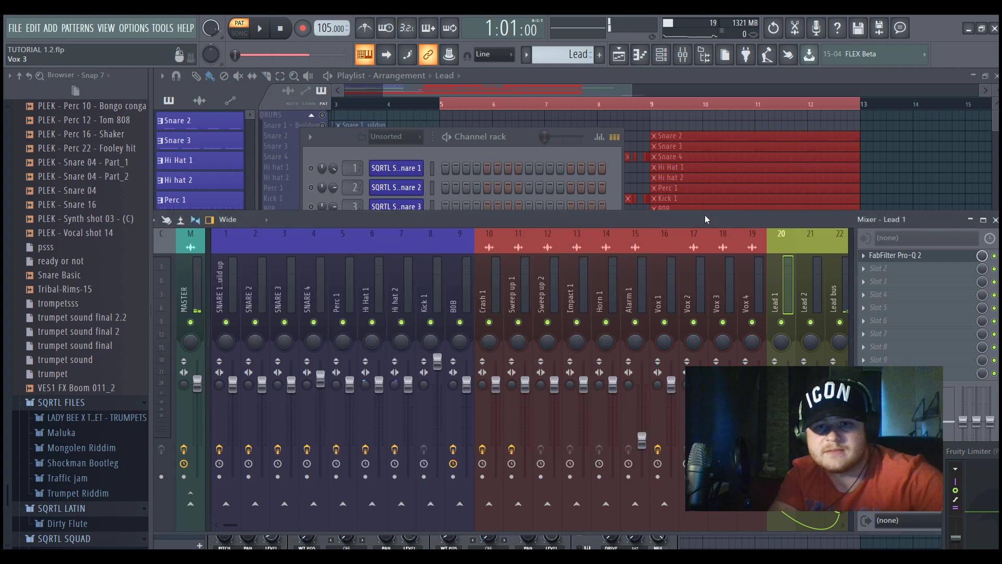
Solo the second lead layer channel and open its Sylenth1 synth
{"action": "left_click", "coordinate": [470, 152]}
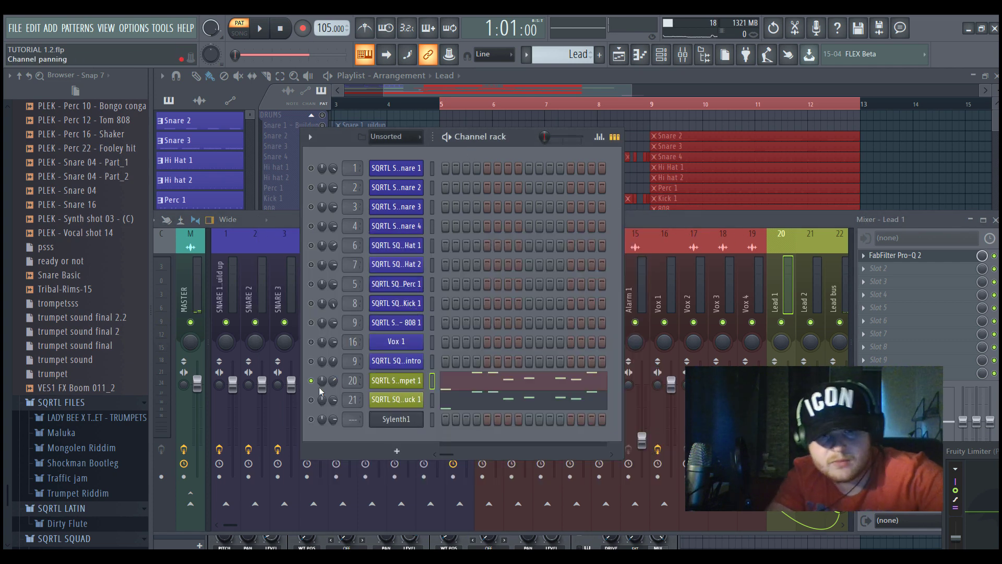
{"action": "right_click", "coordinate": [311, 360]}
{"action": "left_click", "coordinate": [333, 366]}
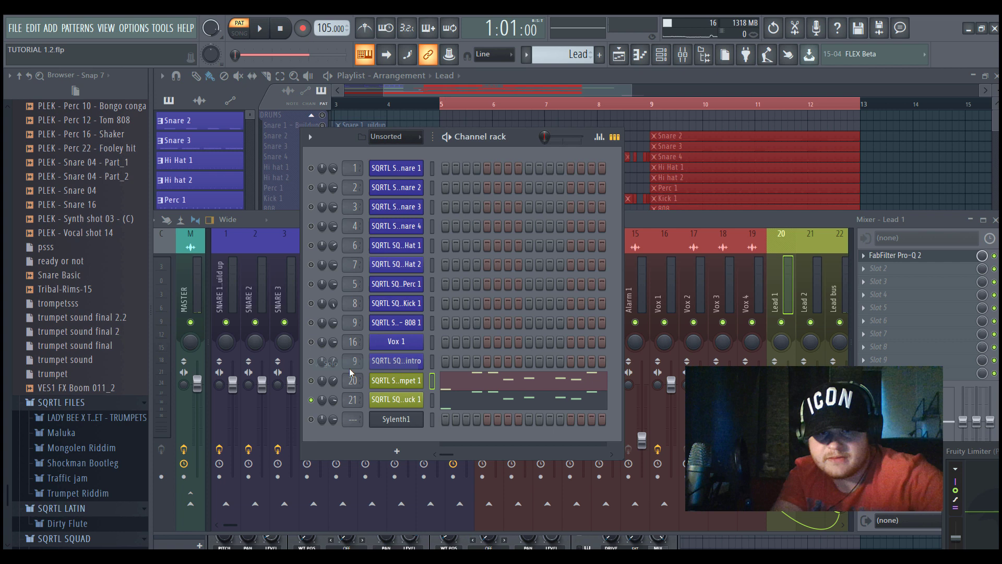
{"action": "left_click", "coordinate": [381, 397]}
Move the Sylenth1 window aside and play the soloed Duck 1 lead pattern
{"action": "left_click_drag", "start_coordinate": [223, 262], "coordinate": [366, 276]}
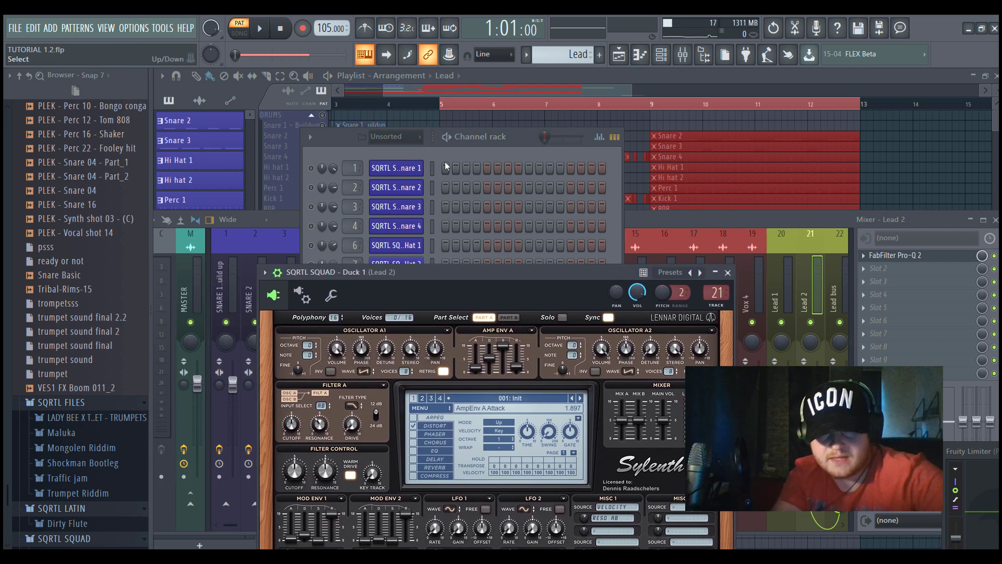
{"action": "left_click", "coordinate": [453, 147]}
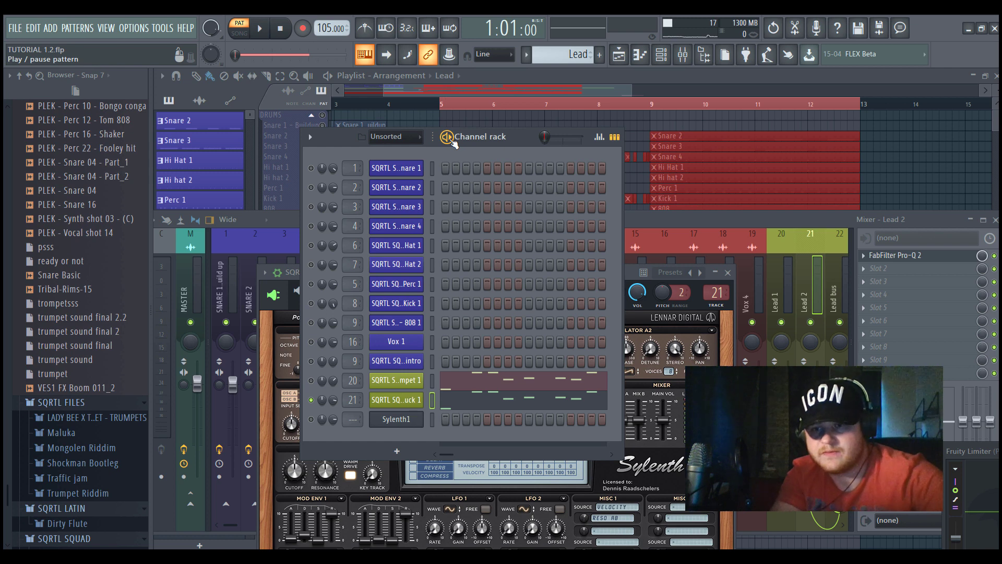
{"action": "key", "text": "space"}
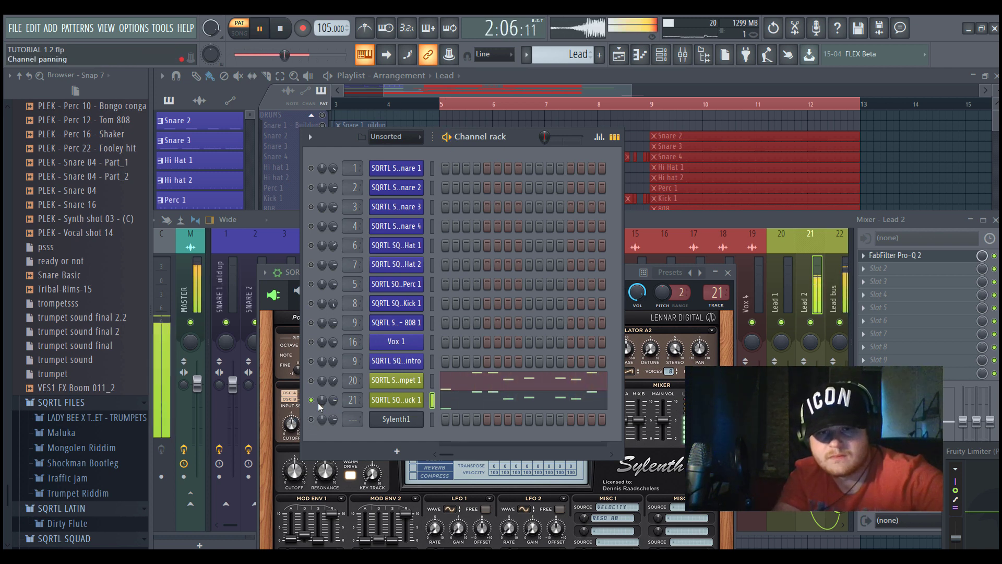
Stop playback, inspect Lead 2's Pro-Q 2 curve, and select the Lead bus mixer track
{"action": "key", "text": "space"}
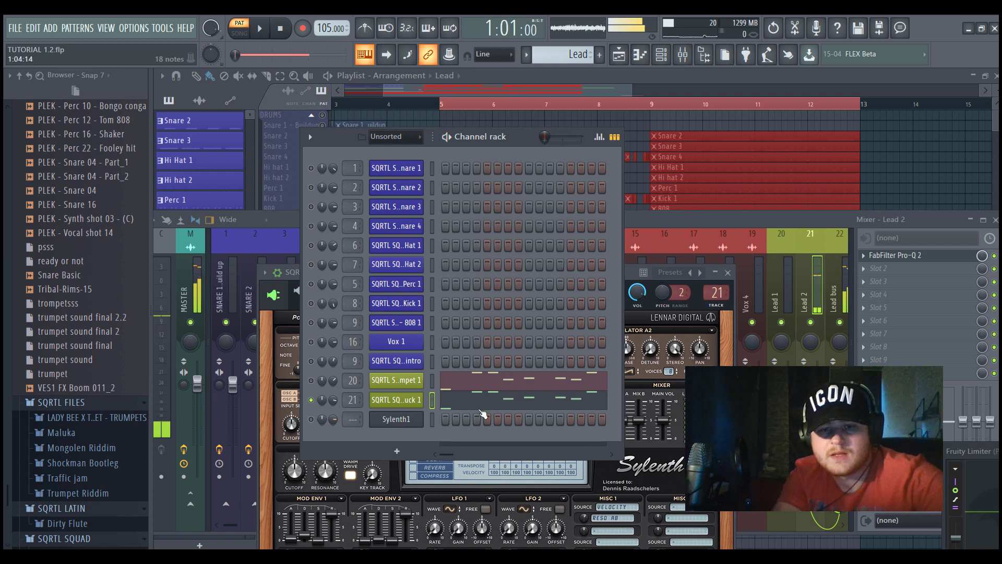
{"action": "left_click", "coordinate": [887, 219]}
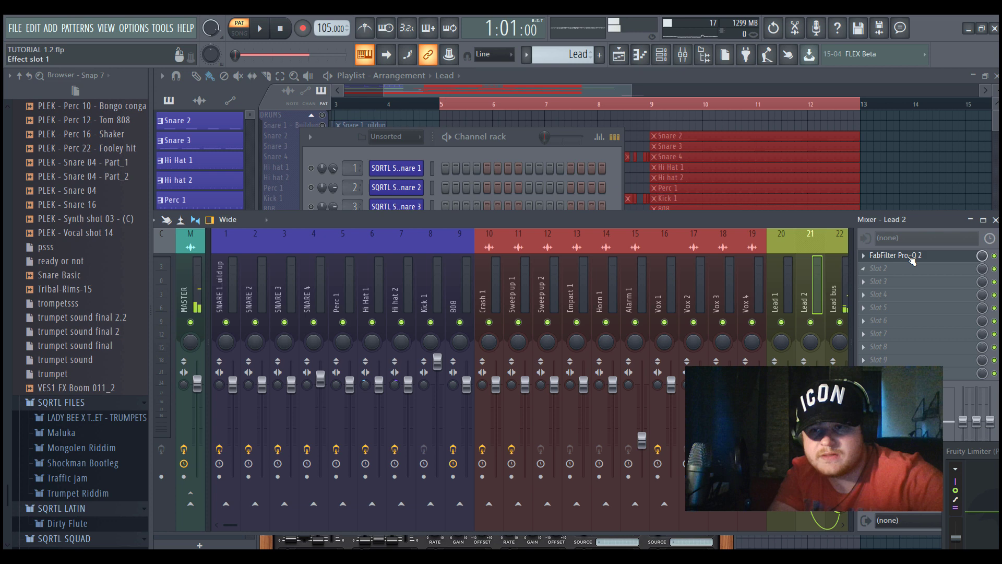
{"action": "left_click", "coordinate": [900, 255]}
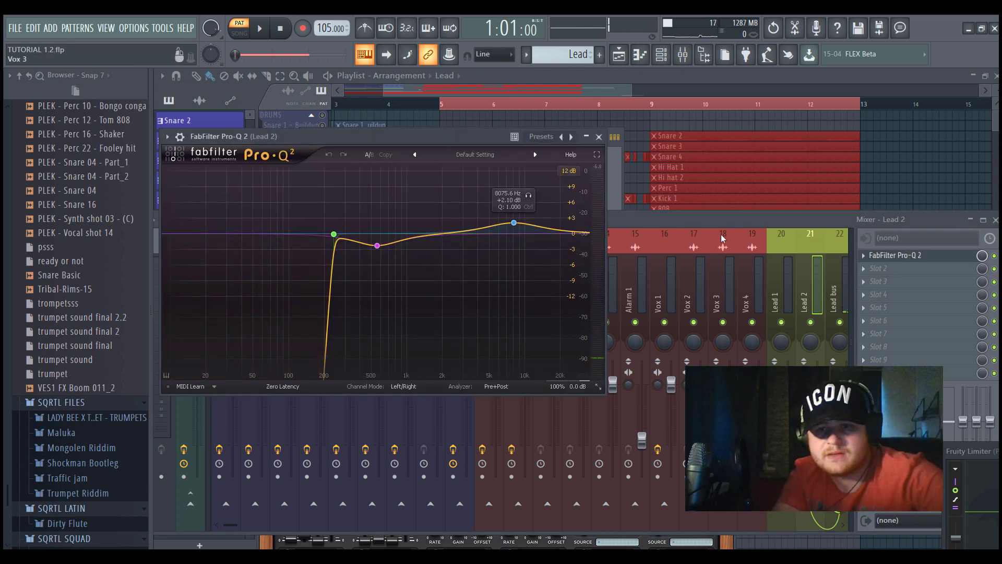
{"action": "left_click", "coordinate": [690, 215]}
{"action": "left_click", "coordinate": [838, 292]}
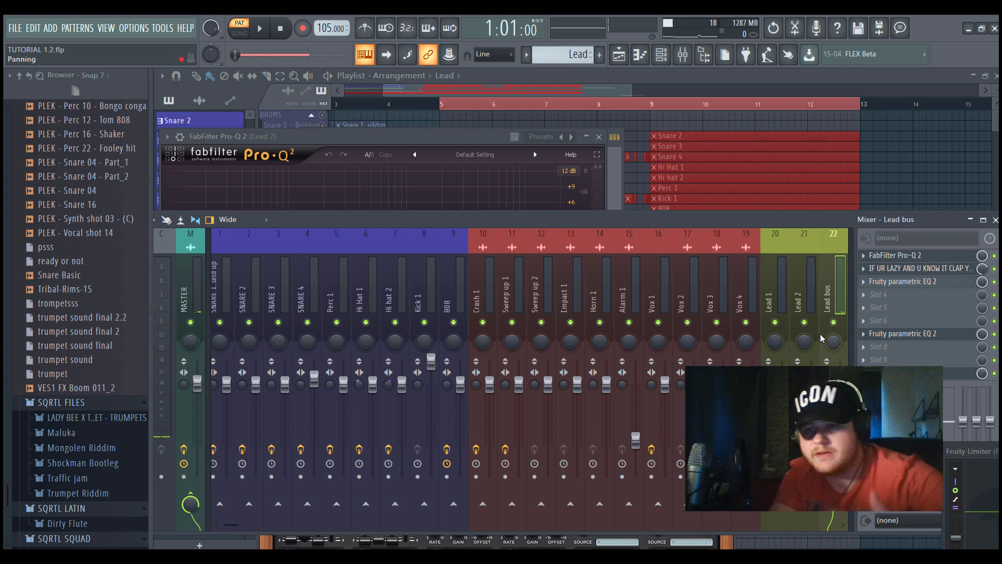
Open the Lead bus Pro-Q 2, Fruity parametric EQ 2 and delay-and-reverb plugins in turn
{"action": "left_click", "coordinate": [911, 269]}
{"action": "left_click", "coordinate": [791, 286]}
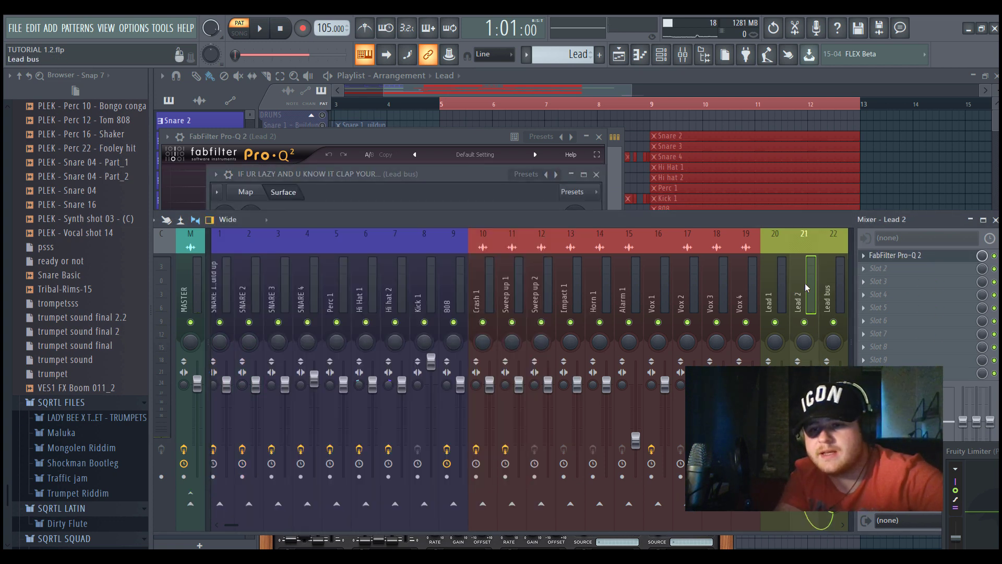
{"action": "left_click", "coordinate": [771, 282]}
{"action": "left_click", "coordinate": [829, 285]}
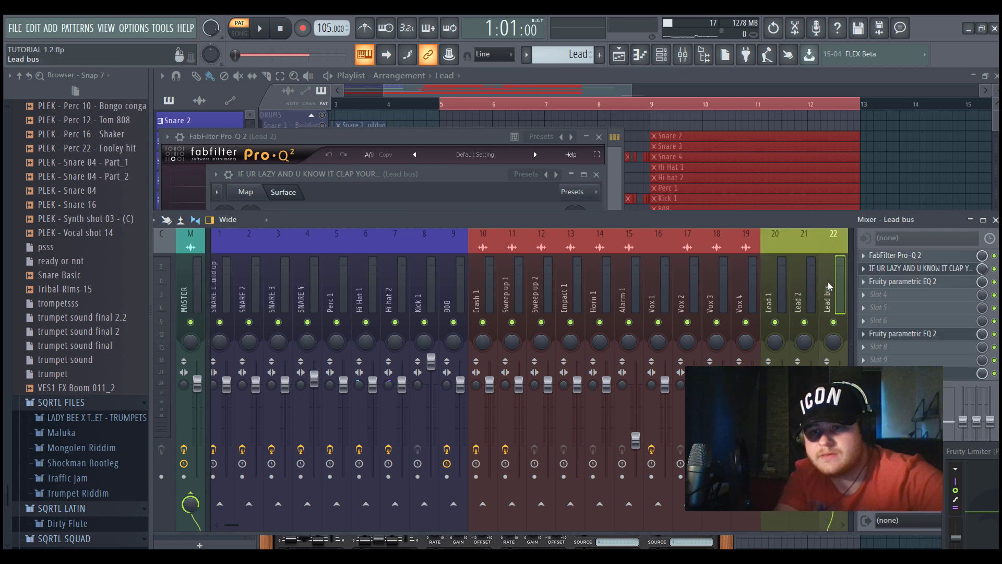
{"action": "left_click", "coordinate": [905, 256]}
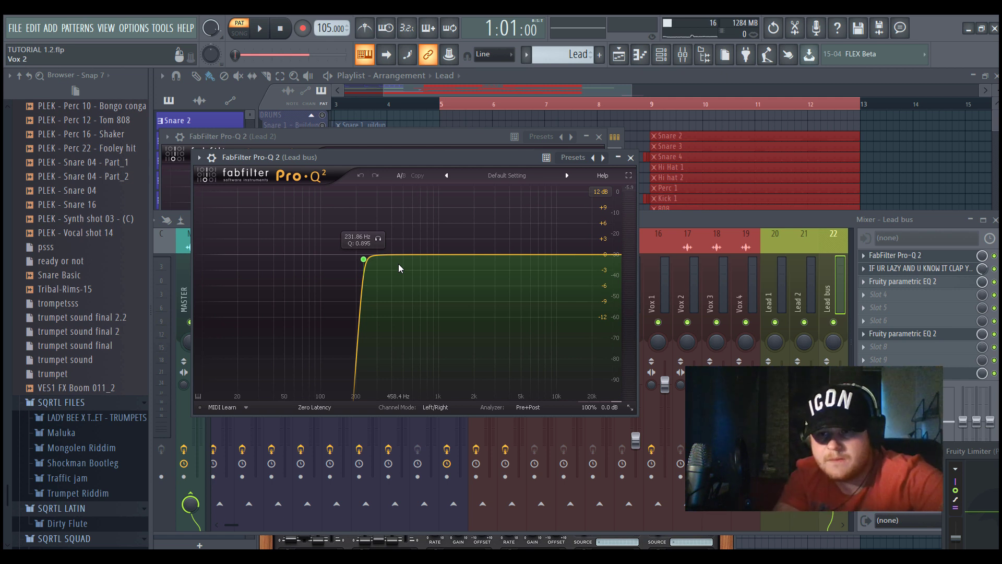
{"action": "left_click", "coordinate": [929, 269]}
{"action": "left_click", "coordinate": [929, 269]}
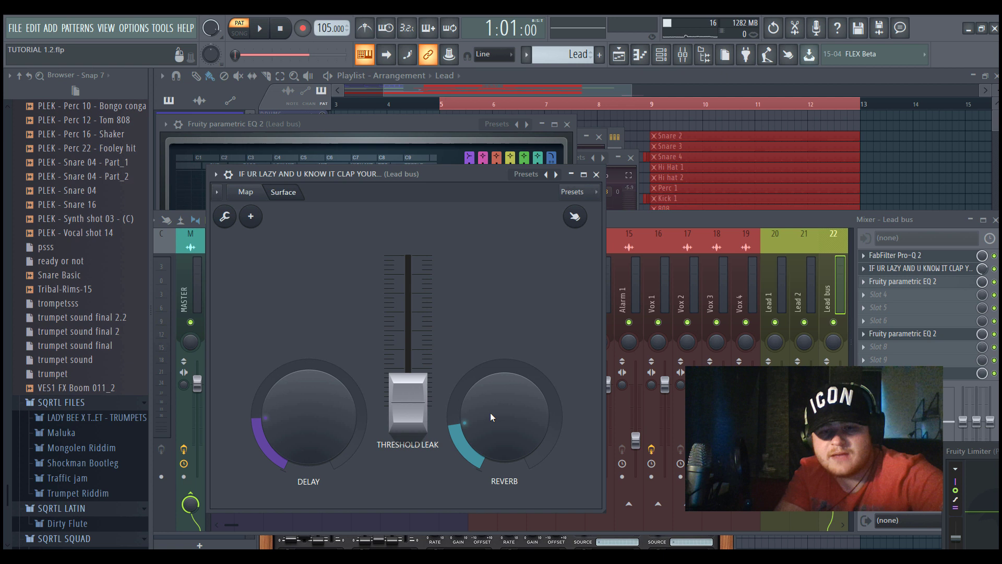
Bring the Lead bus Fruity parametric EQ 2 forward to view its high-frequency roll-off
{"action": "left_click", "coordinate": [649, 228]}
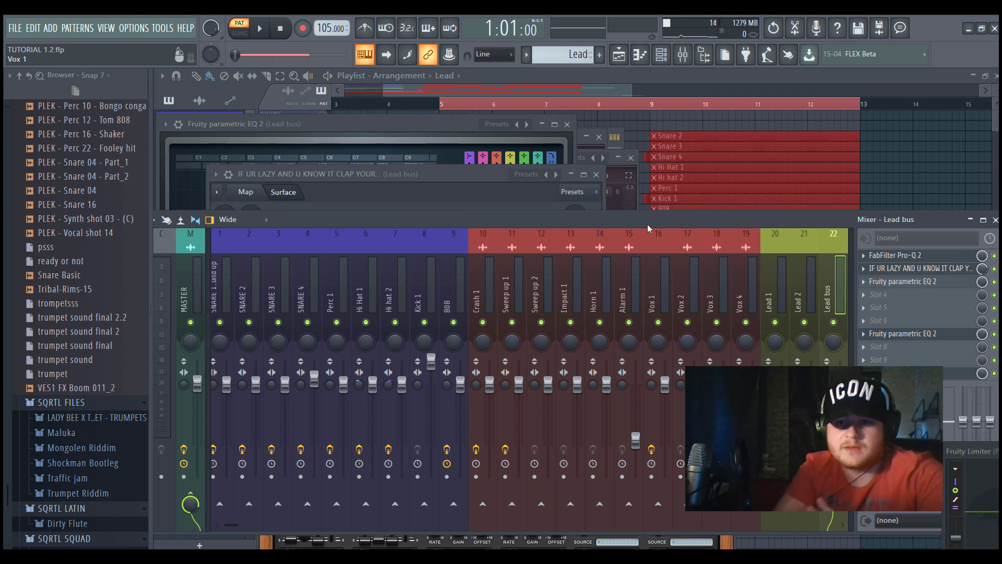
{"action": "left_click", "coordinate": [924, 282]}
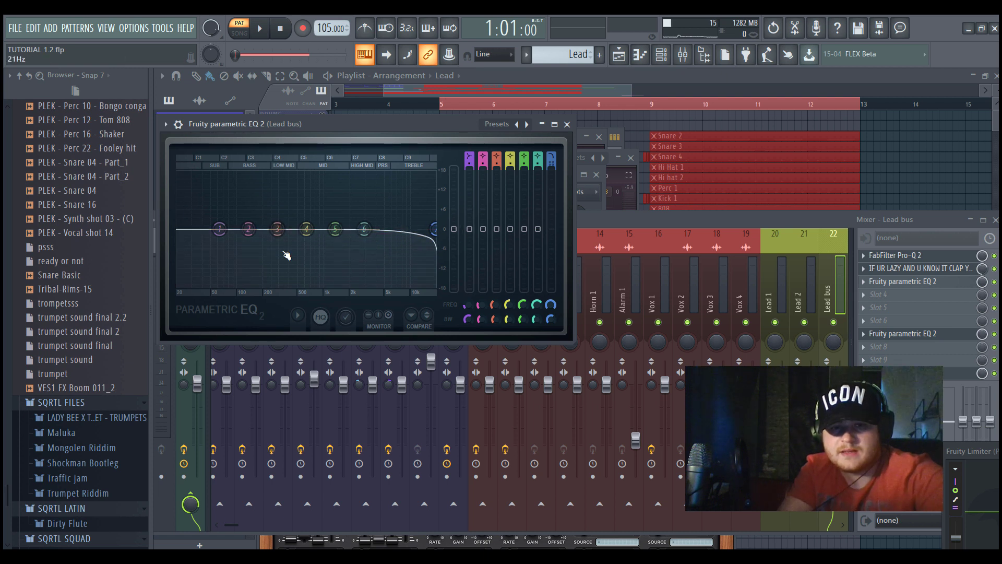
{"action": "left_click", "coordinate": [601, 220]}
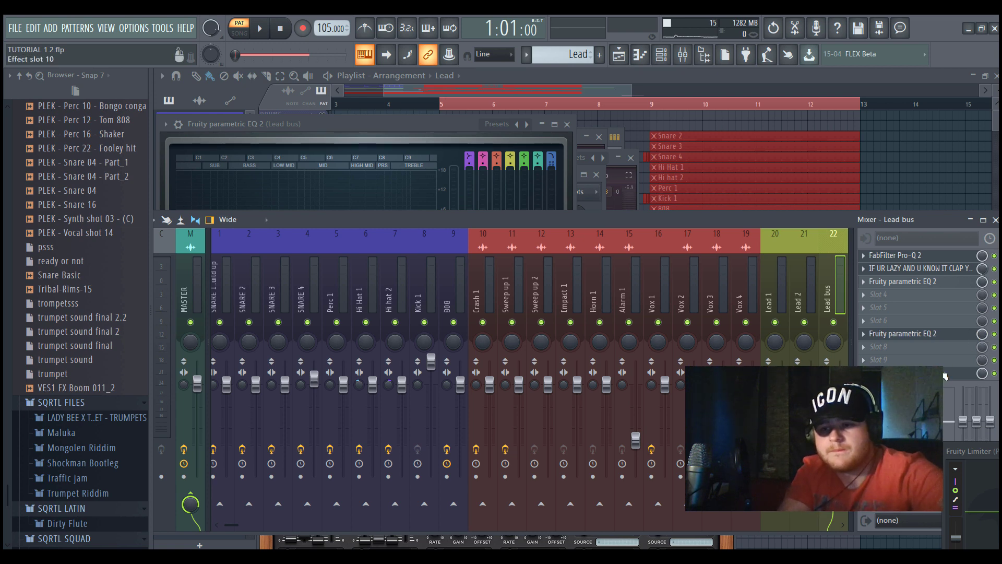
Open the Lead bus Kickstart sidechain and EQ windows, moving Kickstart aside
{"action": "left_click", "coordinate": [903, 334]}
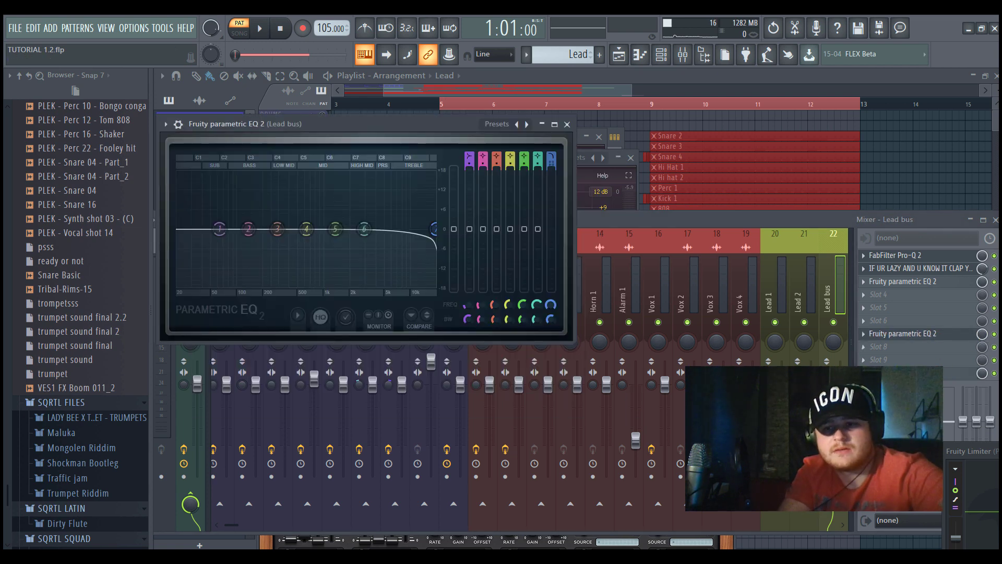
{"action": "left_click", "coordinate": [918, 268]}
{"action": "left_click", "coordinate": [894, 255]}
{"action": "left_click", "coordinate": [918, 268]}
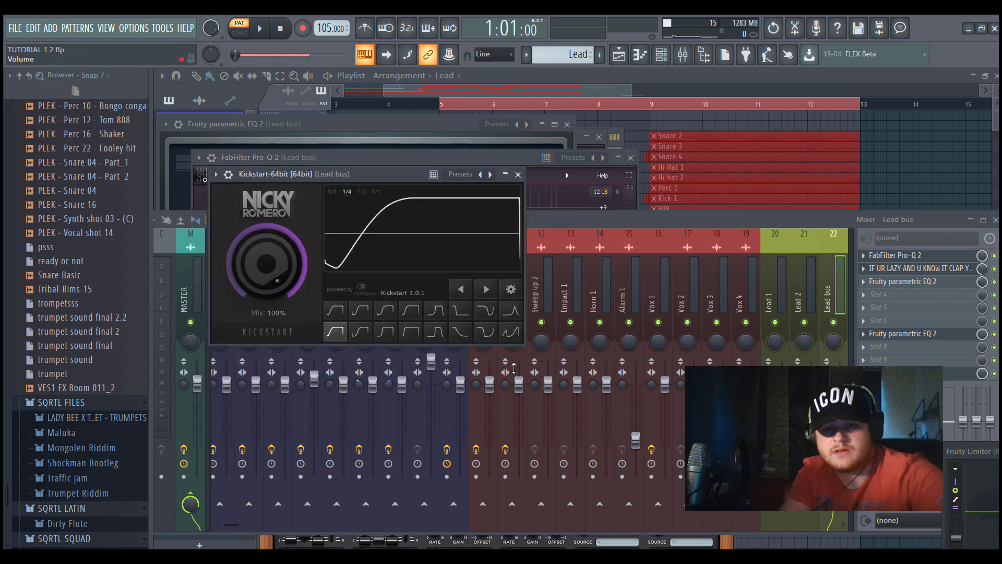
{"action": "left_click_drag", "start_coordinate": [348, 173], "coordinate": [278, 204]}
{"action": "left_click", "coordinate": [537, 213]}
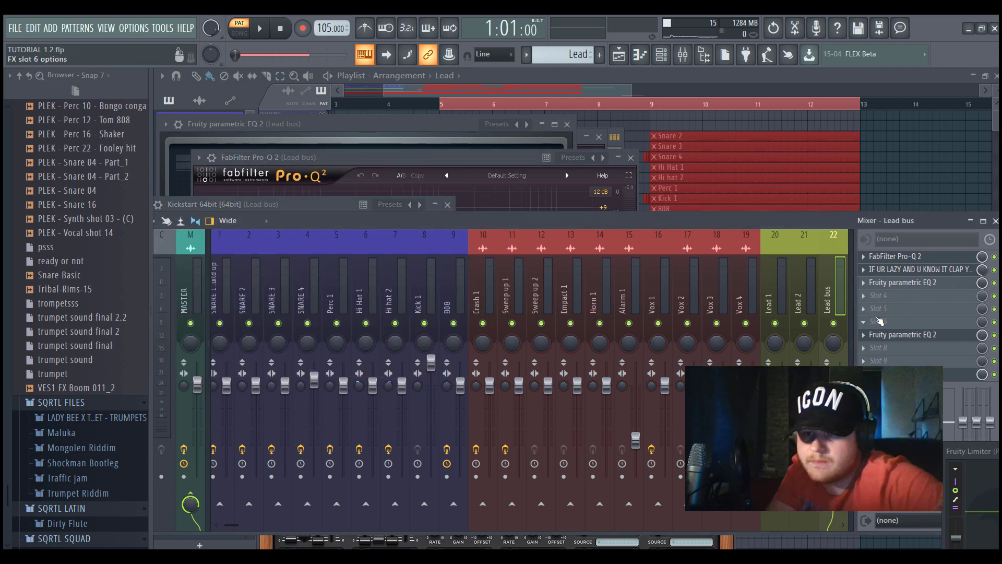
Load FabFilter Pro-Q 2 on the Lead bus and add a 96 dB/oct low cut near 137 Hz
{"action": "left_click", "coordinate": [879, 311]}
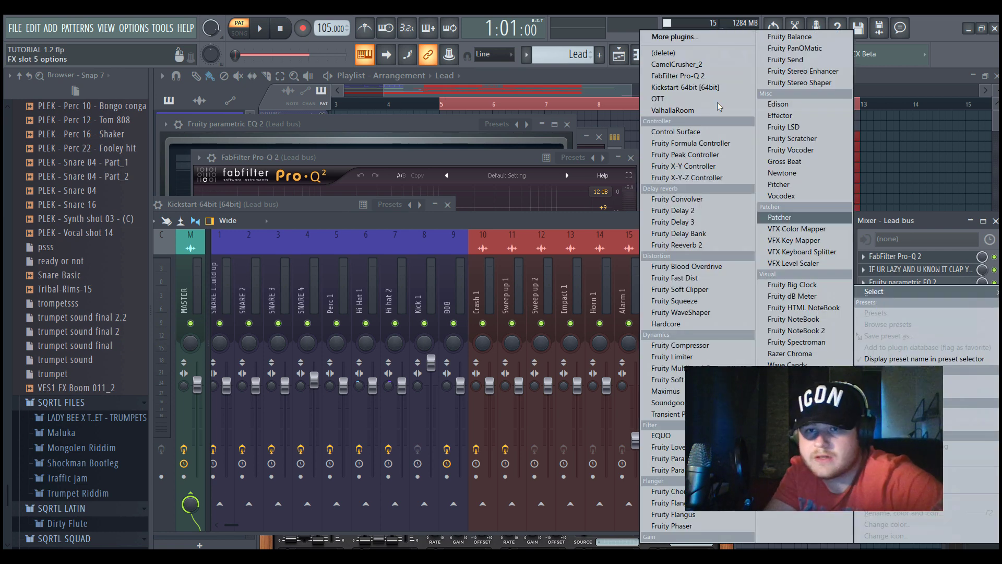
{"action": "left_click", "coordinate": [679, 77]}
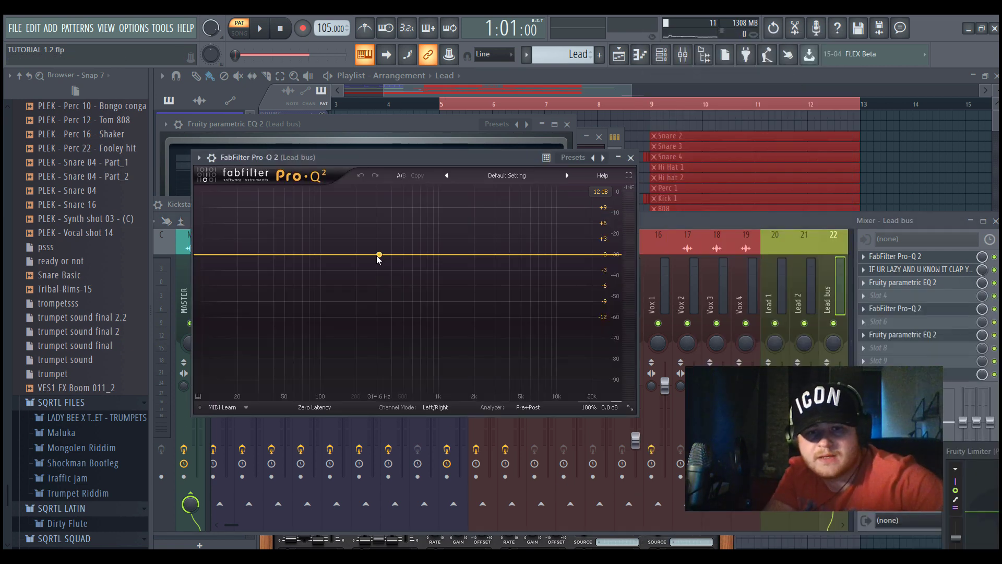
{"action": "double_click", "coordinate": [344, 267]}
{"action": "right_click", "coordinate": [344, 267]}
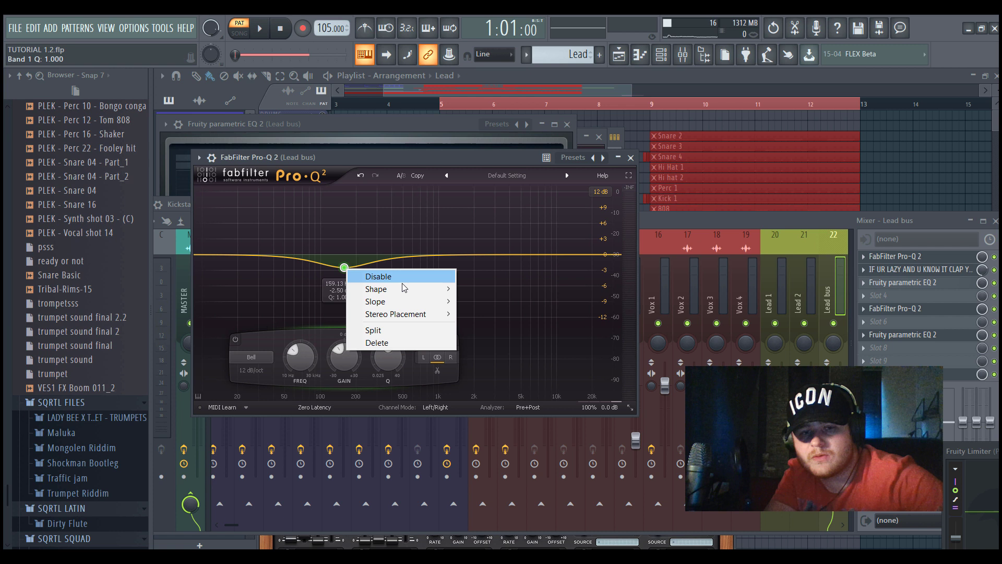
{"action": "mouse_move", "coordinate": [397, 289]}
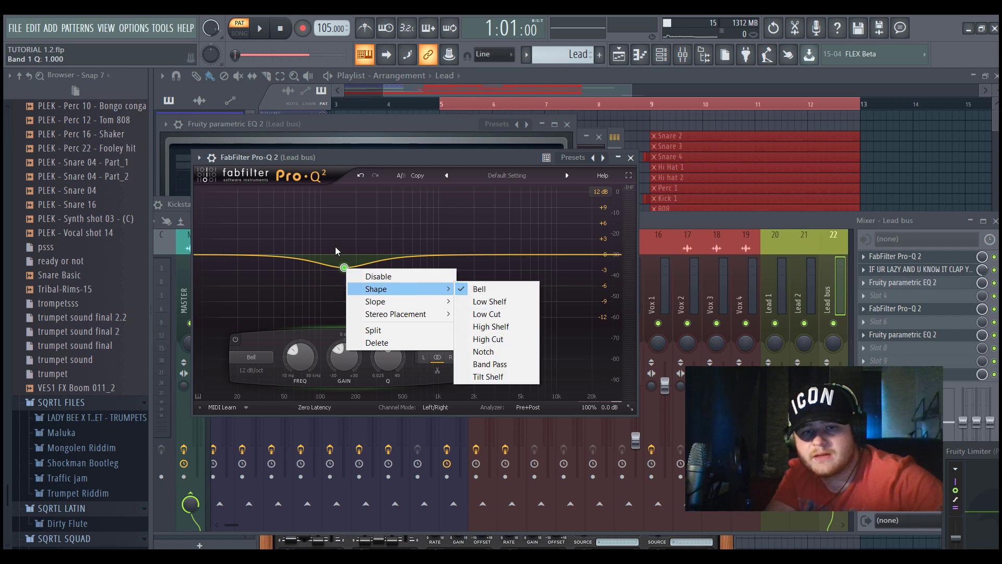
{"action": "left_click", "coordinate": [480, 314]}
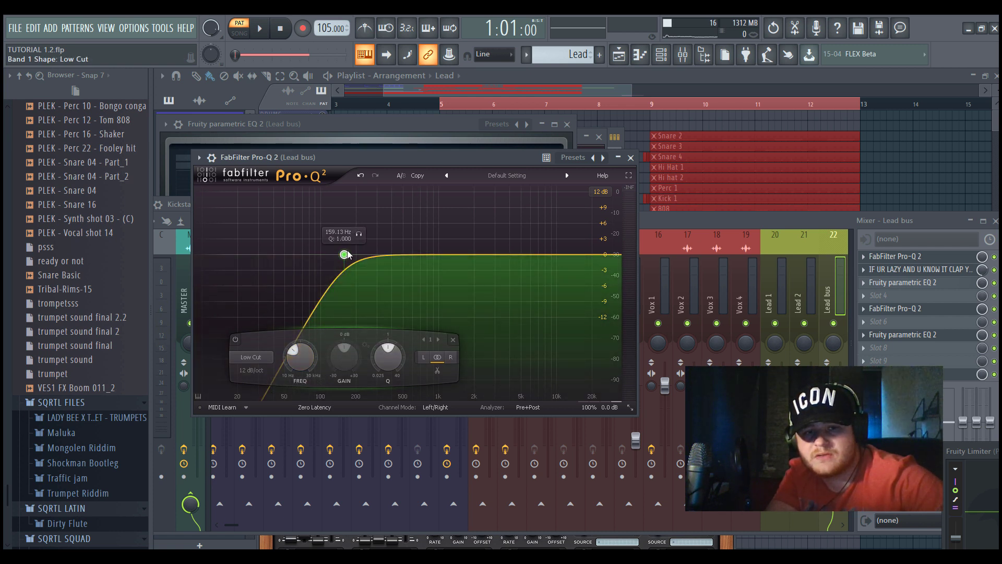
{"action": "scroll", "coordinate": [345, 271], "scroll_direction": "up", "scroll_amount": 6}
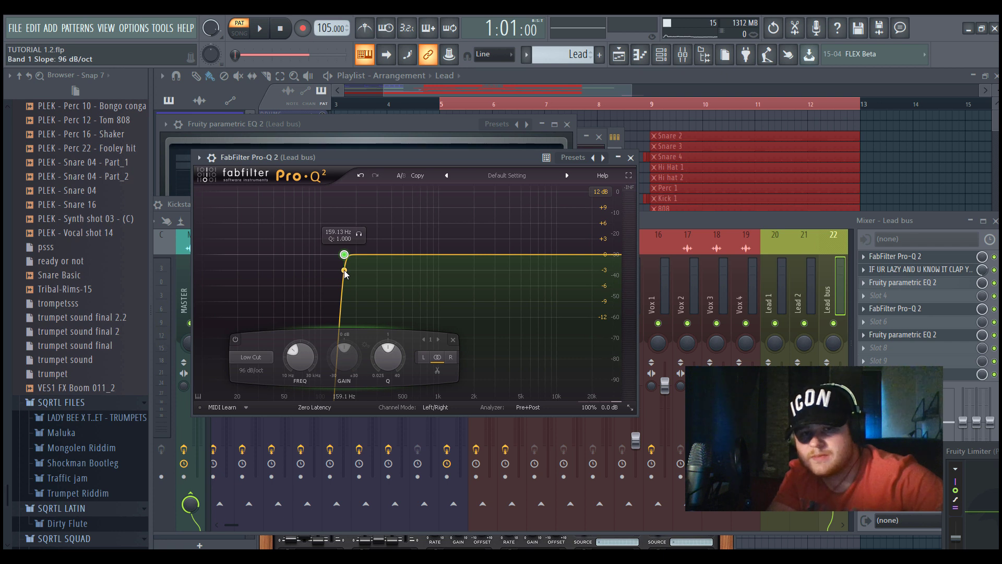
{"action": "mouse_move", "coordinate": [344, 260]}
{"action": "left_mouse_down"}
{"action": "mouse_move", "coordinate": [363, 261]}
{"action": "mouse_move", "coordinate": [337, 259]}
{"action": "left_mouse_up"}
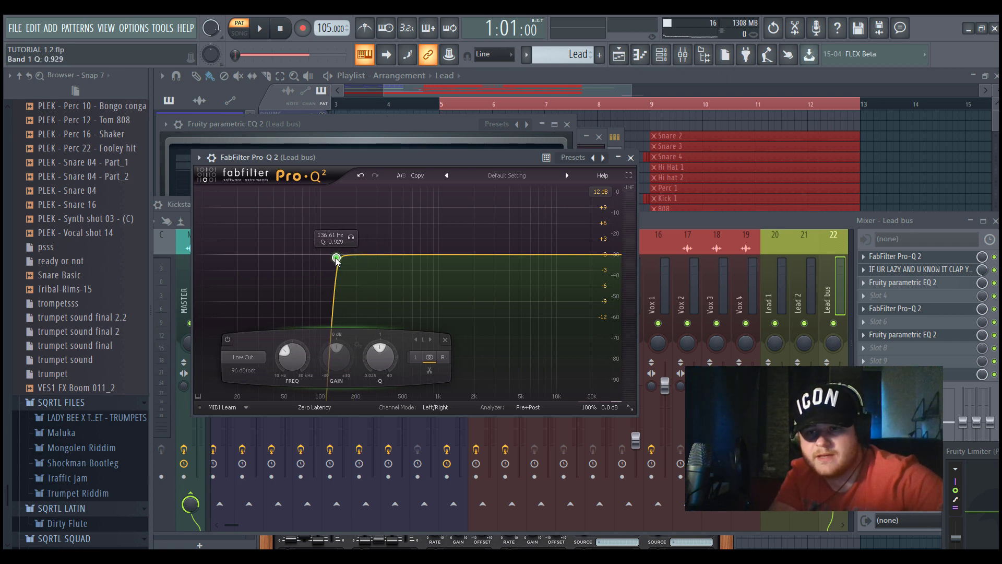
{"action": "left_click", "coordinate": [489, 91]}
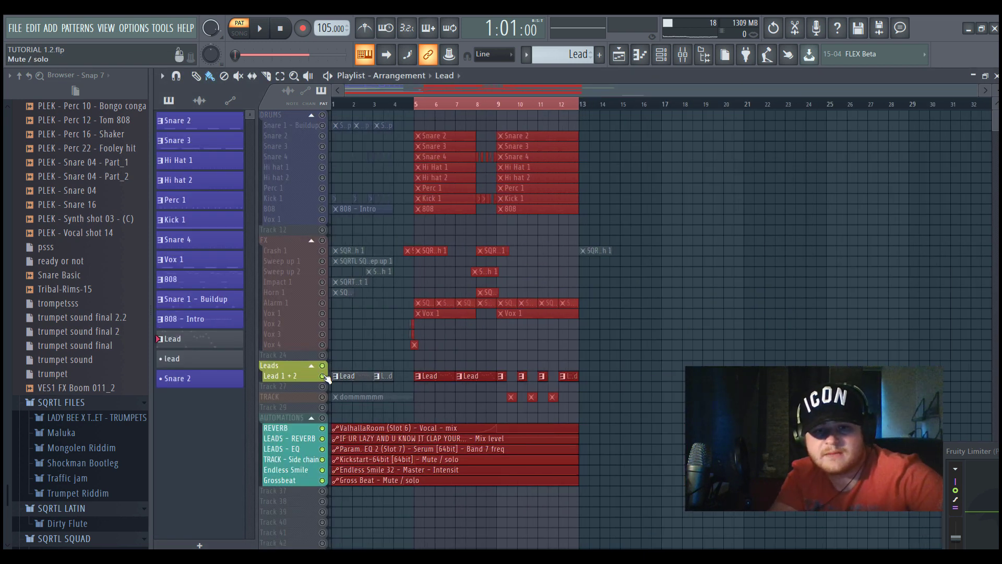
Play the drop, glance at the channel rack, stop, and bring up the mixer
{"action": "key", "text": "space"}
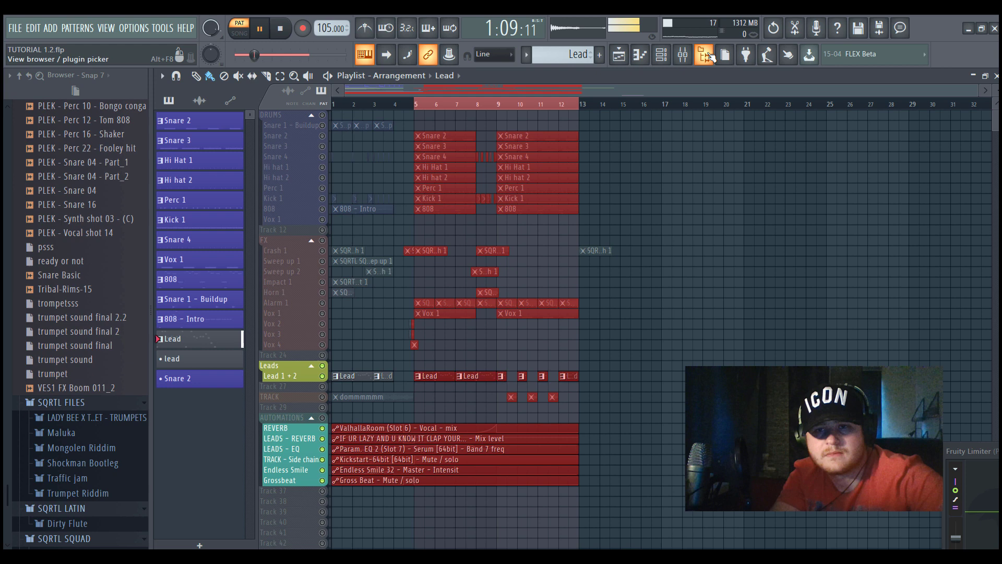
{"action": "left_click", "coordinate": [709, 55]}
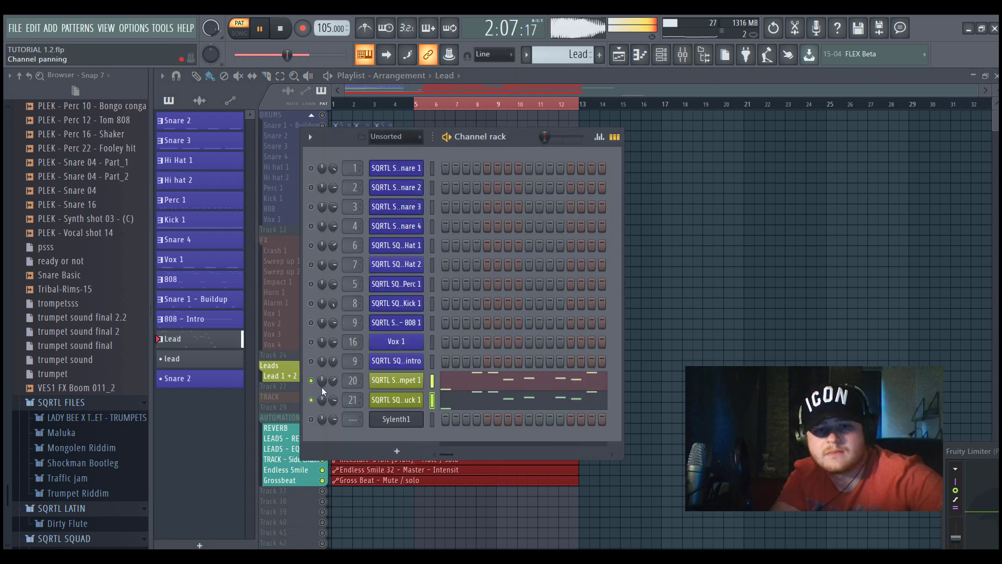
{"action": "left_click", "coordinate": [465, 89]}
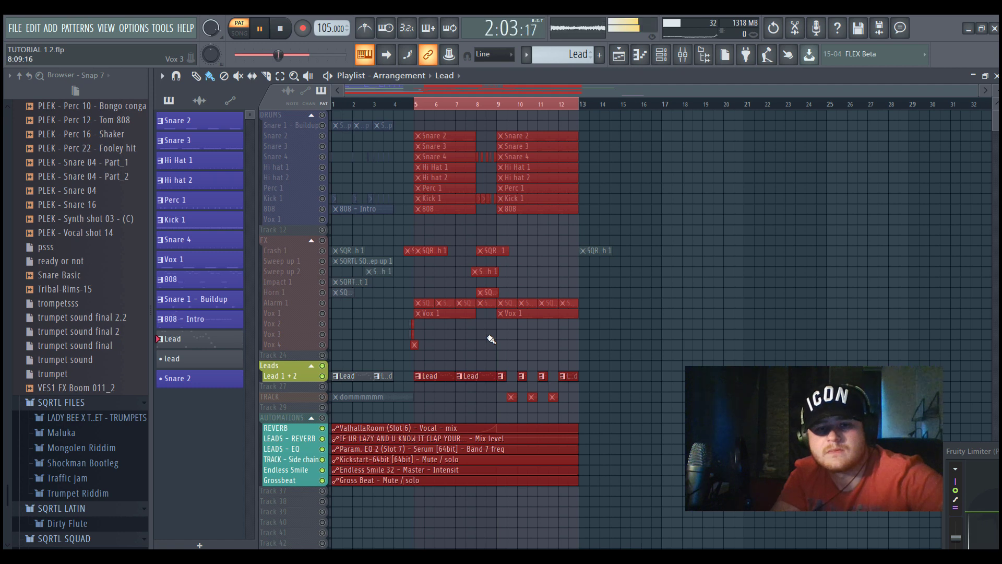
{"action": "key", "text": "space"}
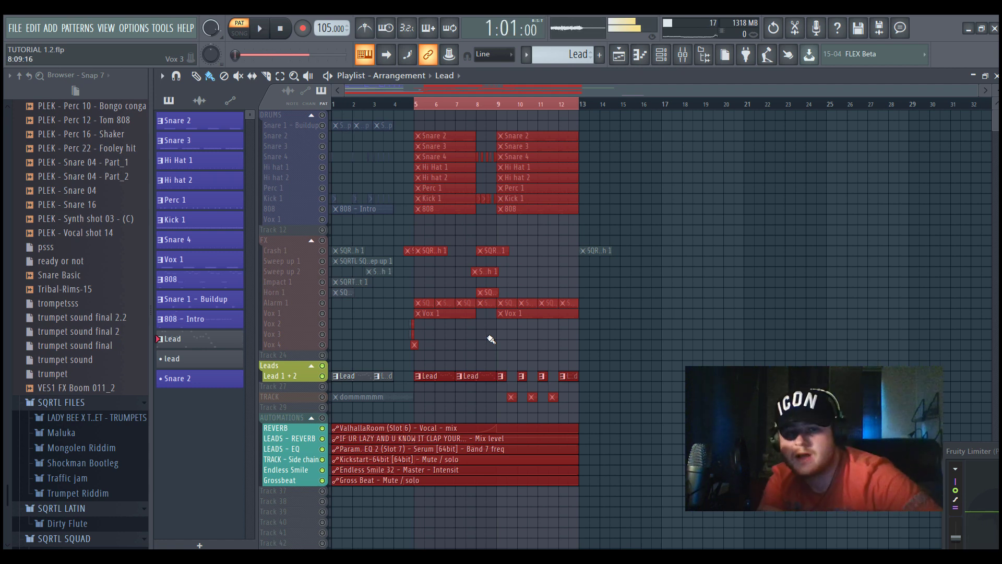
{"action": "left_click", "coordinate": [682, 55]}
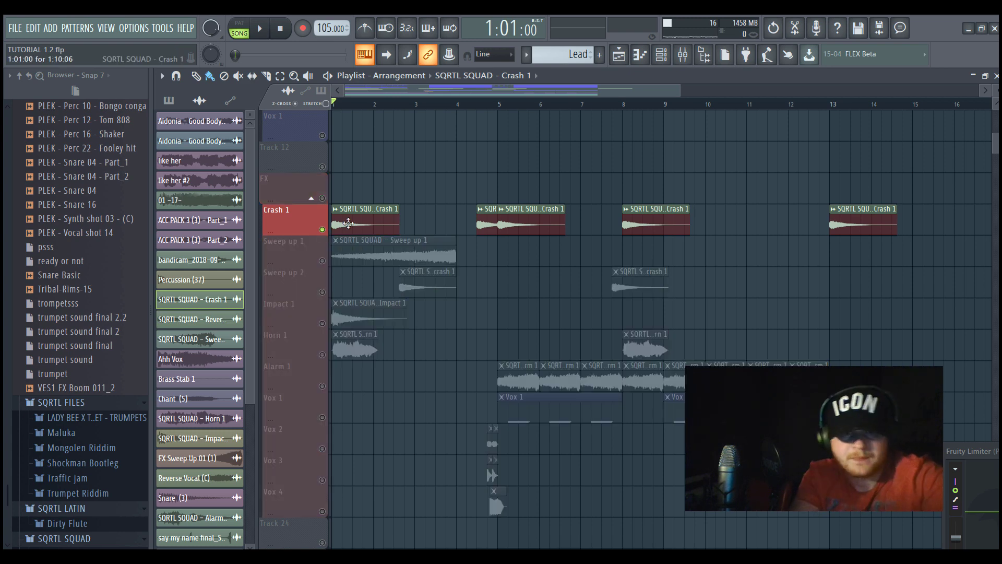
{"action": "left_click", "coordinate": [335, 209]}
{"action": "left_click", "coordinate": [683, 54]}
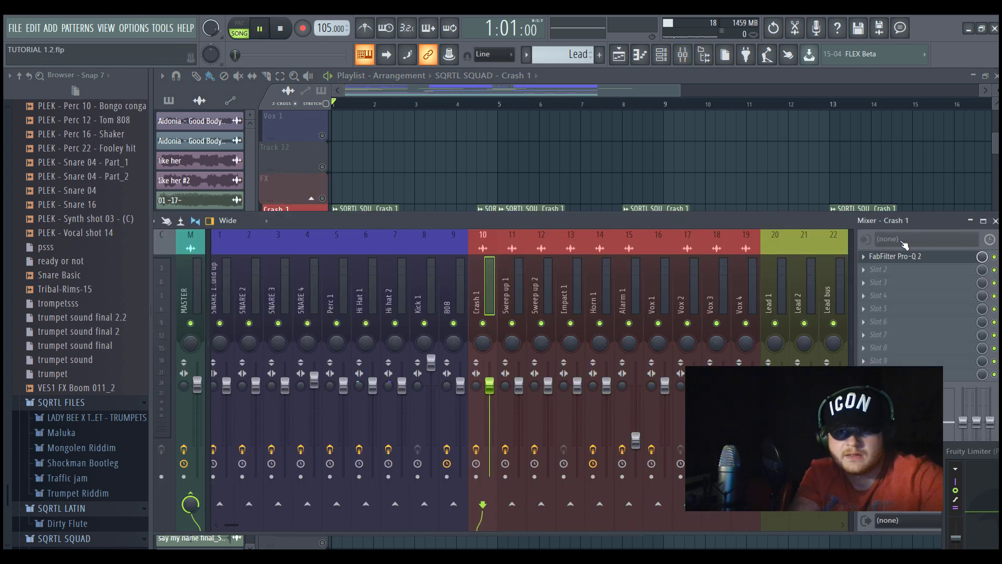
{"action": "key", "text": "space"}
{"action": "key", "text": "space"}
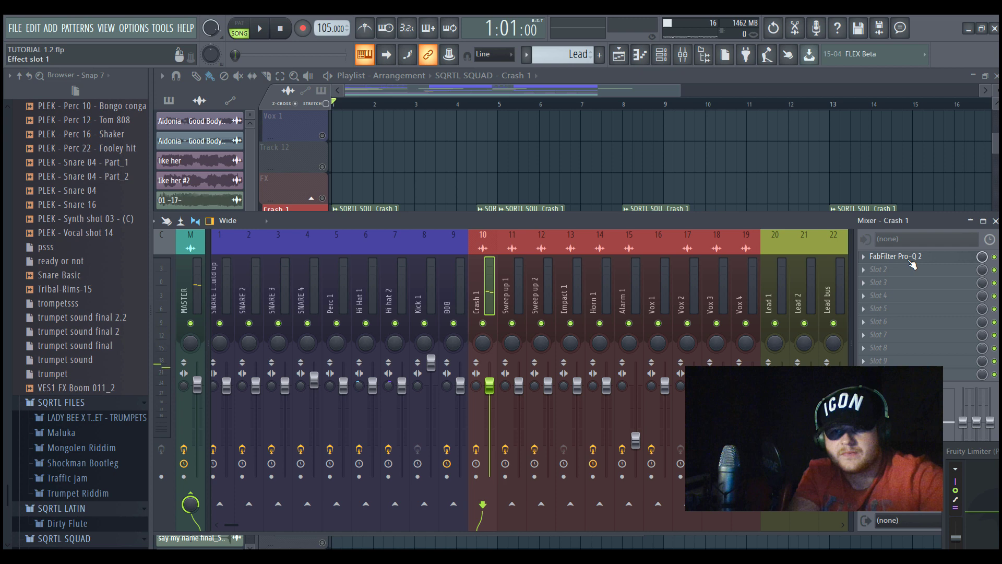
{"action": "left_click", "coordinate": [911, 258]}
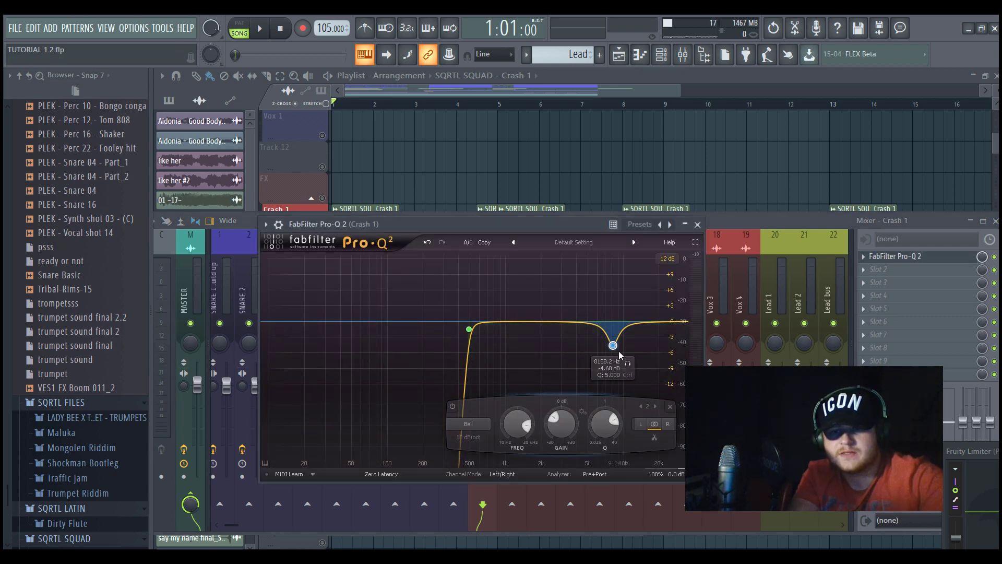
{"action": "left_click", "coordinate": [468, 98]}
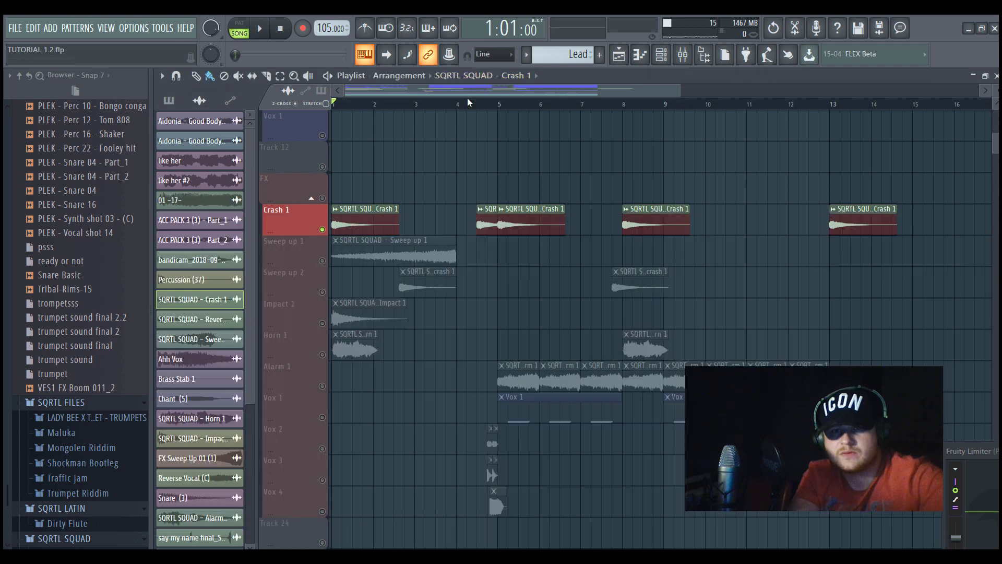
{"action": "left_click", "coordinate": [300, 250]}
{"action": "key", "text": "space"}
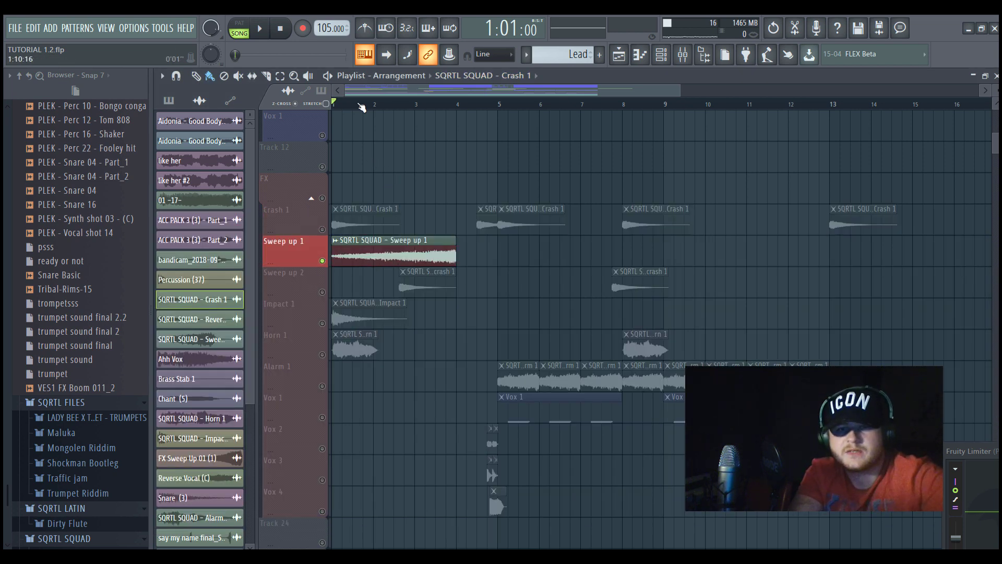
Check the Sweep up 1 channel settings and its mixer EQ plugin, then stop playback
{"action": "double_click", "coordinate": [391, 253]}
{"action": "left_click", "coordinate": [682, 54]}
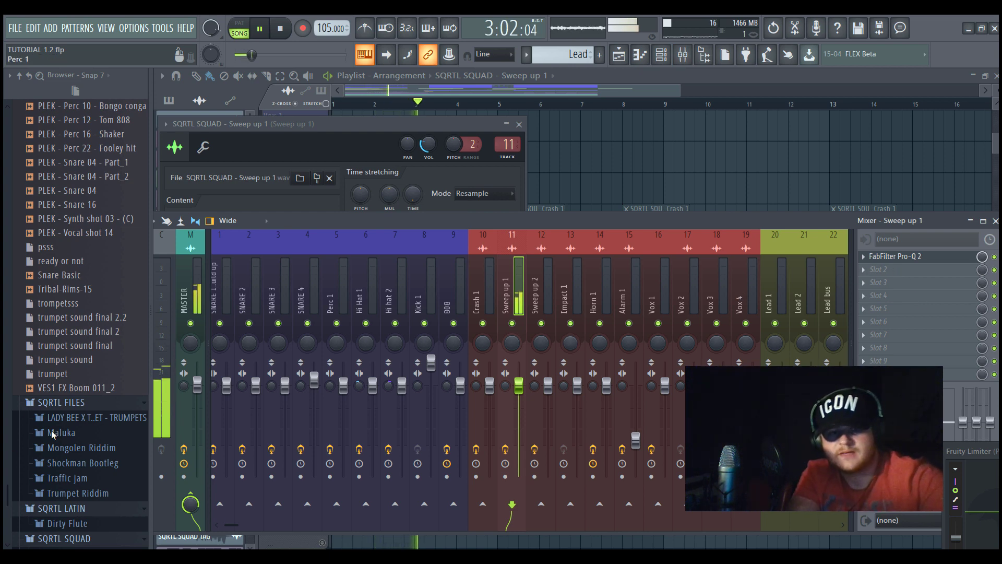
{"action": "left_click", "coordinate": [894, 257]}
{"action": "key", "text": "F5"}
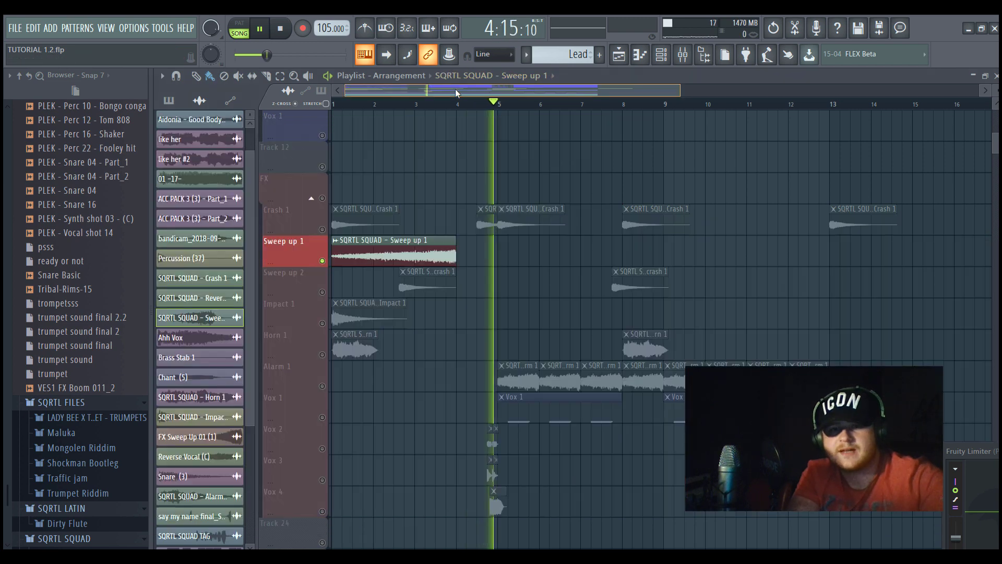
{"action": "left_click", "coordinate": [324, 294]}
{"action": "key", "text": "space"}
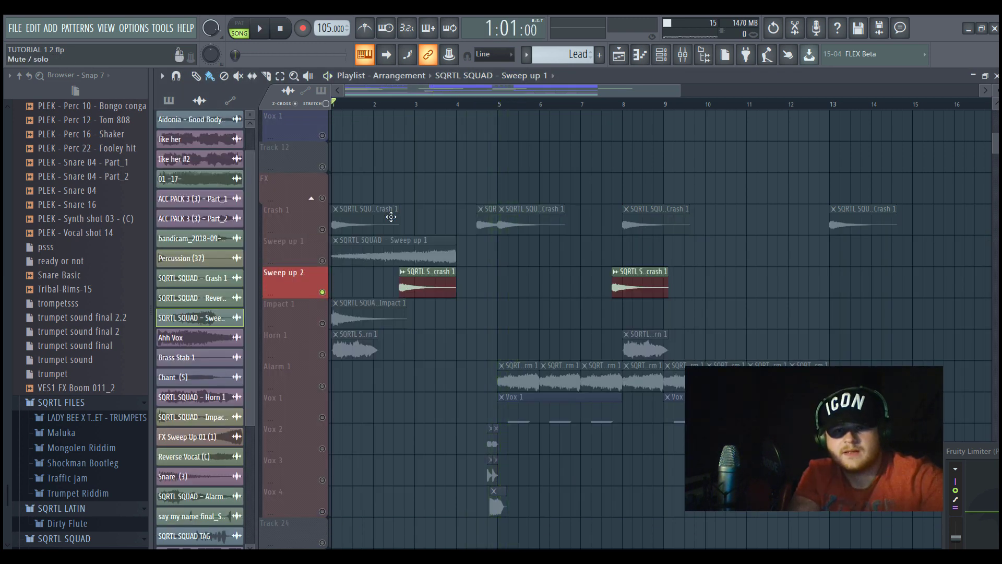
Audition the Reverse crash 1 clip from near bar 2.7 and view its channel settings
{"action": "left_click", "coordinate": [405, 104]}
{"action": "left_click", "coordinate": [424, 282]}
{"action": "double_click", "coordinate": [423, 282]}
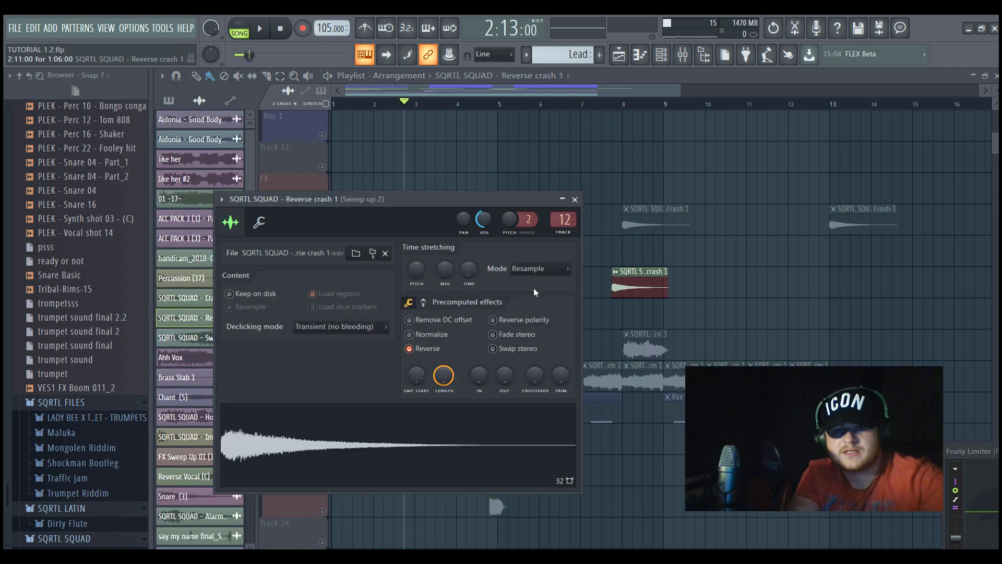
{"action": "key", "text": "space"}
{"action": "key", "text": "Escape"}
{"action": "key", "text": "space"}
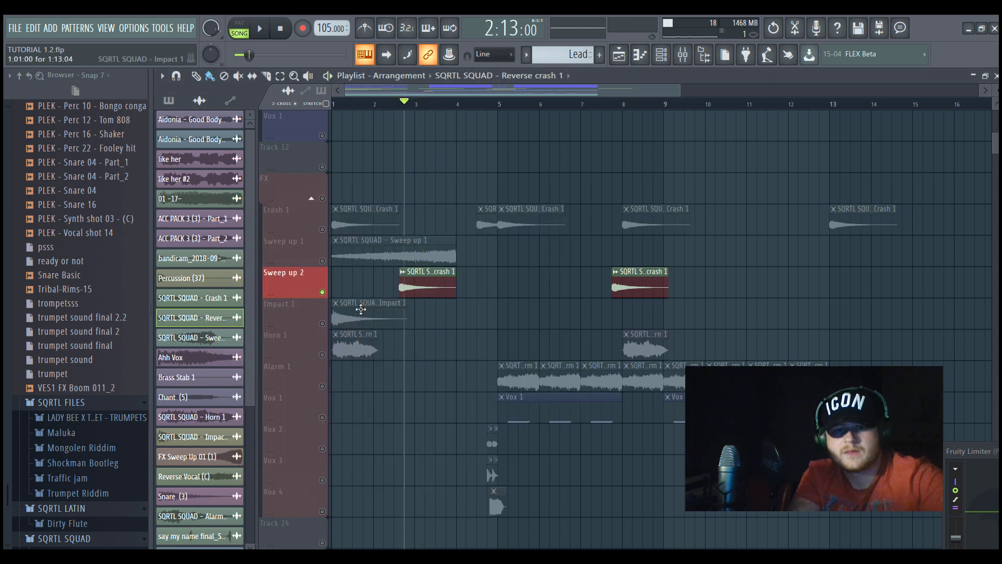
Play from the song start and check the Impact 1 channel settings and mixer insert
{"action": "left_click", "coordinate": [337, 313]}
{"action": "left_click", "coordinate": [347, 105]}
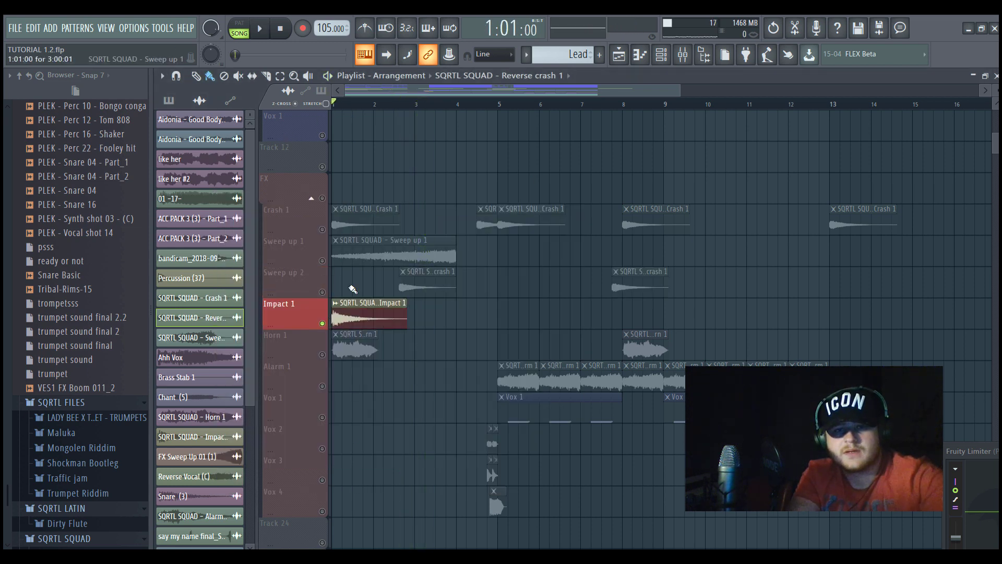
{"action": "key", "text": "space"}
{"action": "left_click", "coordinate": [361, 315]}
{"action": "double_click", "coordinate": [361, 315]}
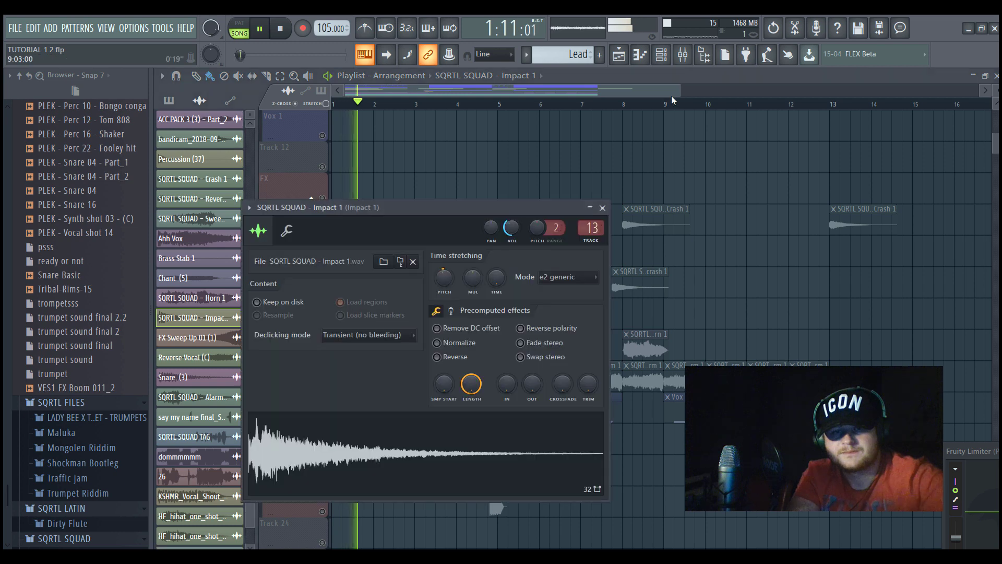
{"action": "left_click", "coordinate": [682, 54]}
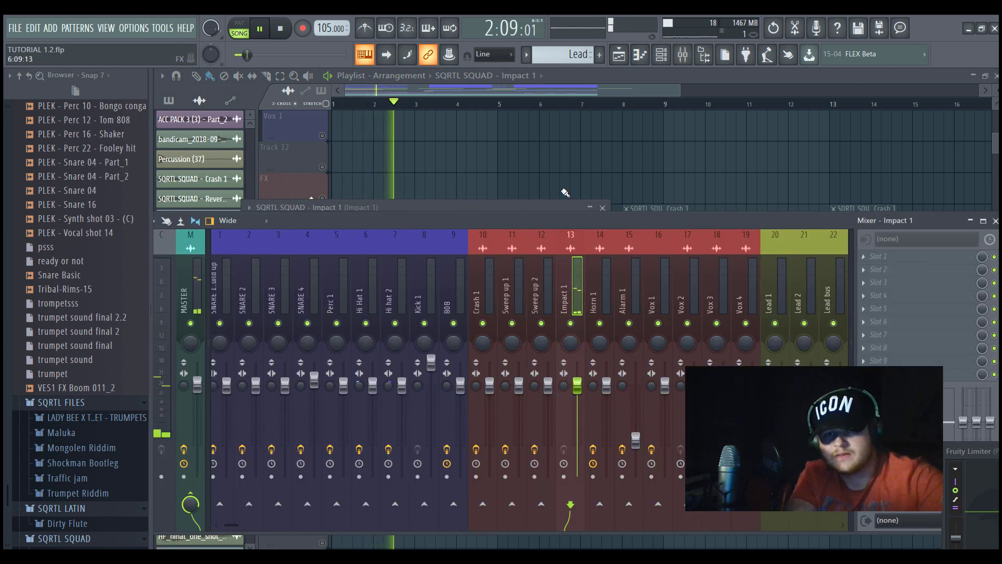
{"action": "key", "text": "F12"}
{"action": "key", "text": "space"}
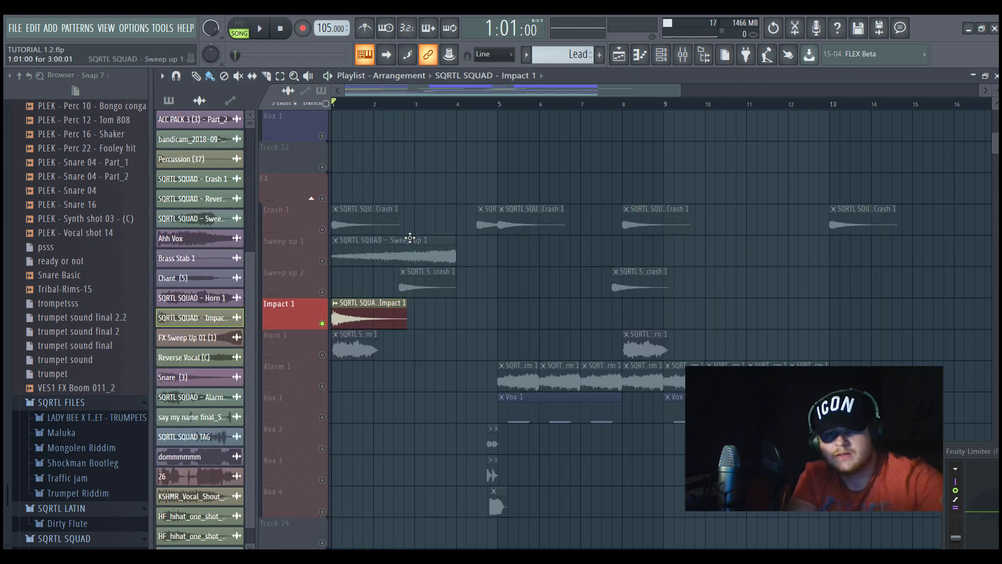
Toggle the mixer, then play the song briefly to hear the Horn 1 layer
{"action": "left_click", "coordinate": [682, 54]}
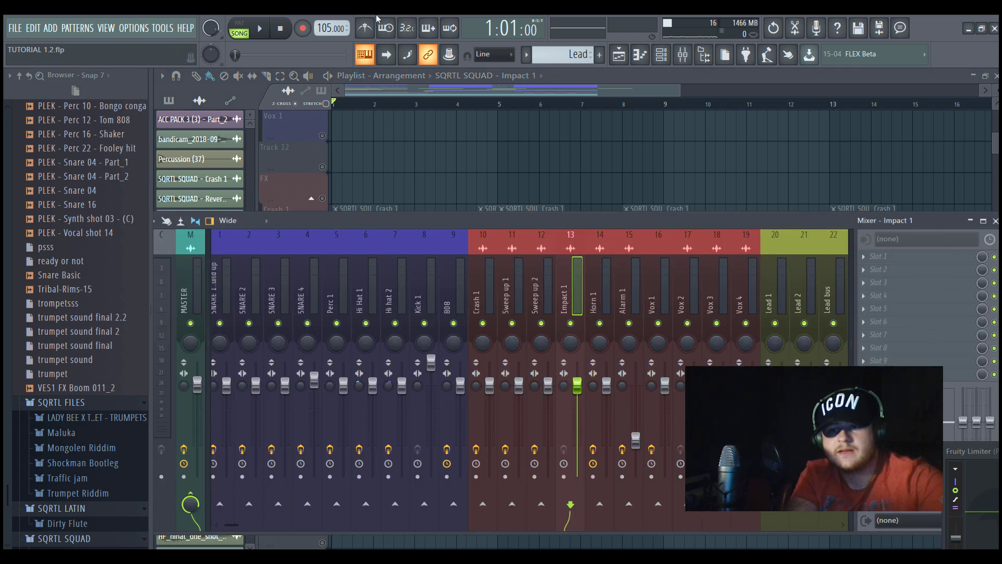
{"action": "key", "text": "F9"}
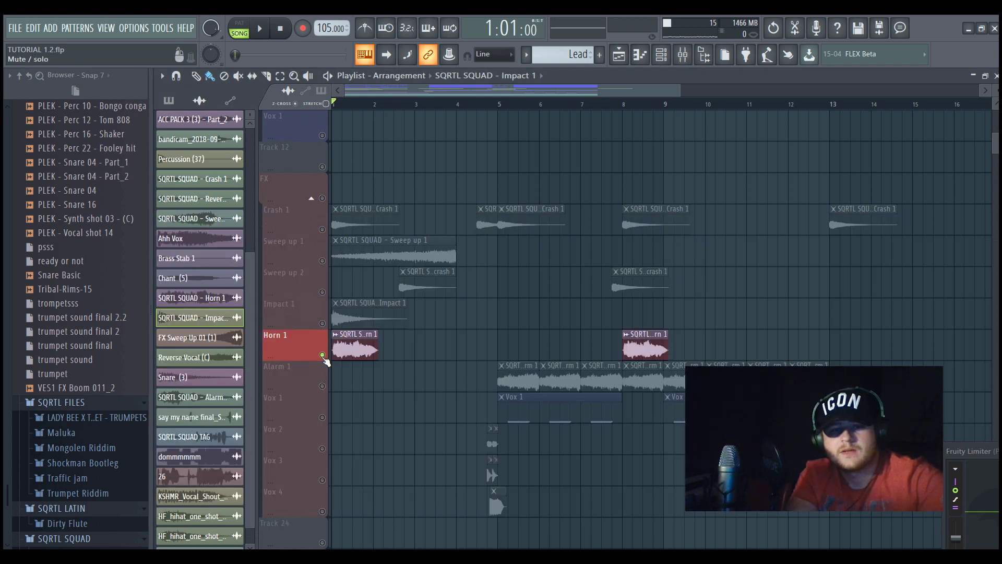
{"action": "key", "text": "space"}
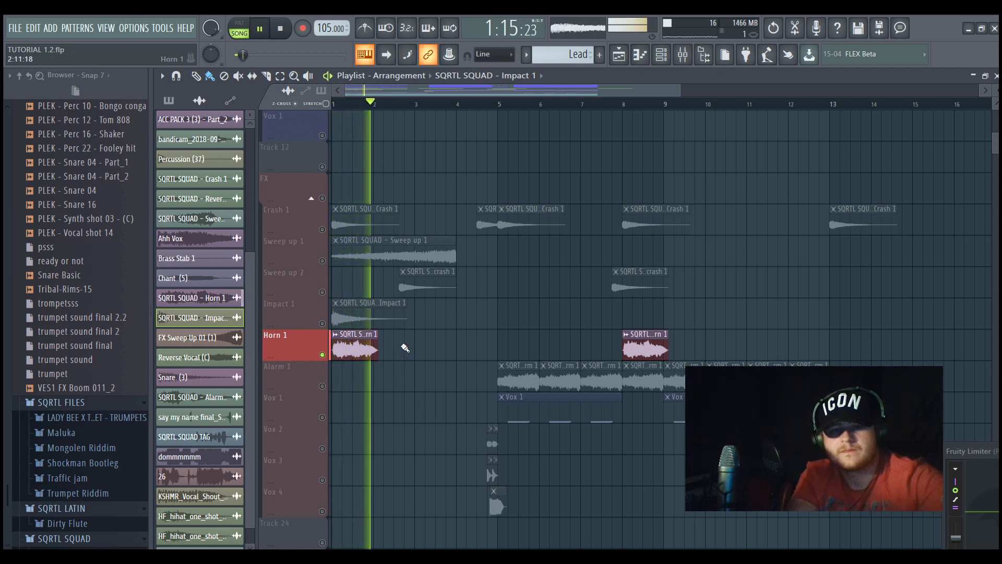
{"action": "key", "text": "space"}
Audition Horn 1's Pro-Q 2 EQ with notches near 778 Hz and 4.4 kHz, then return to the playlist
{"action": "left_click", "coordinate": [681, 58]}
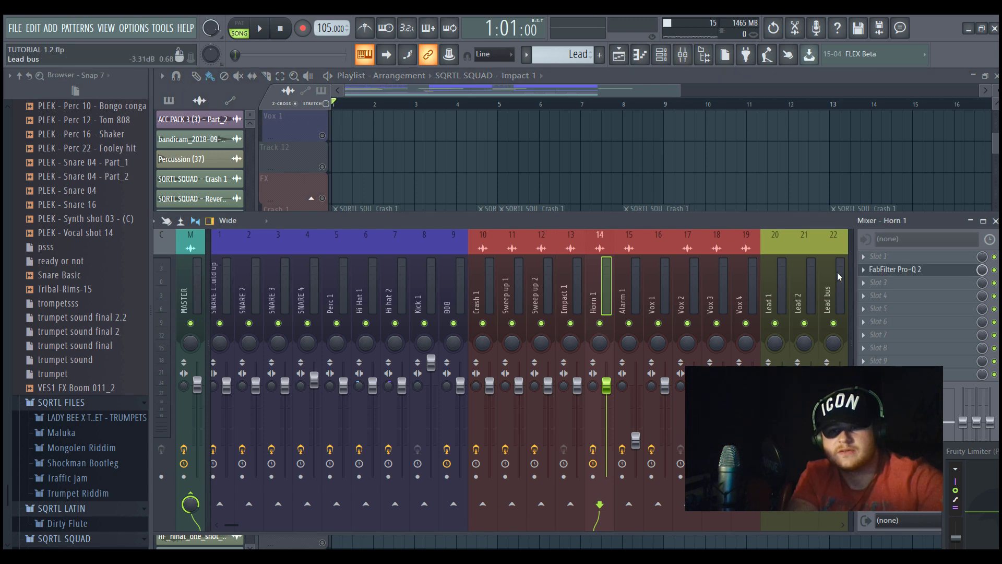
{"action": "left_click", "coordinate": [907, 269]}
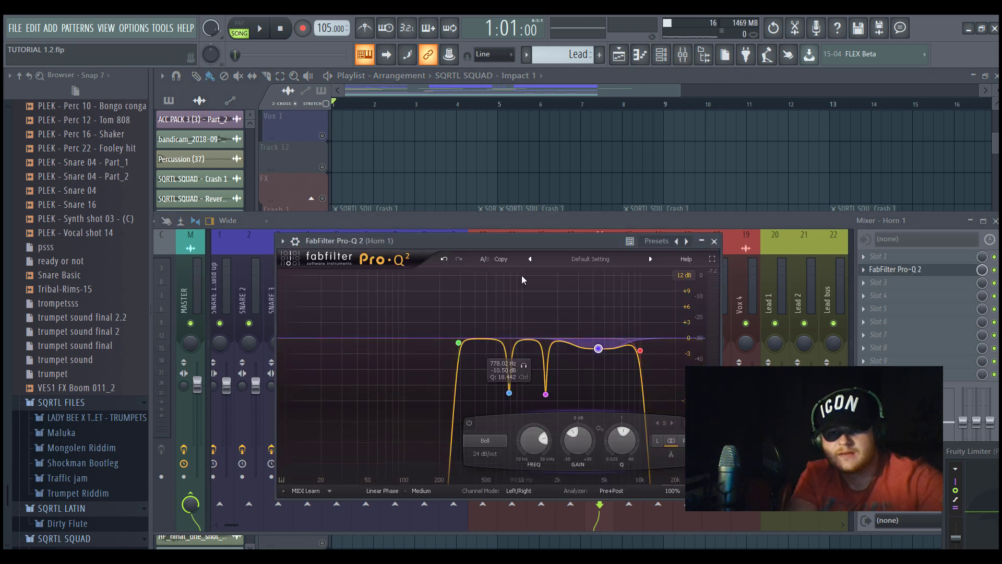
{"action": "key", "text": "space"}
{"action": "key", "text": "space"}
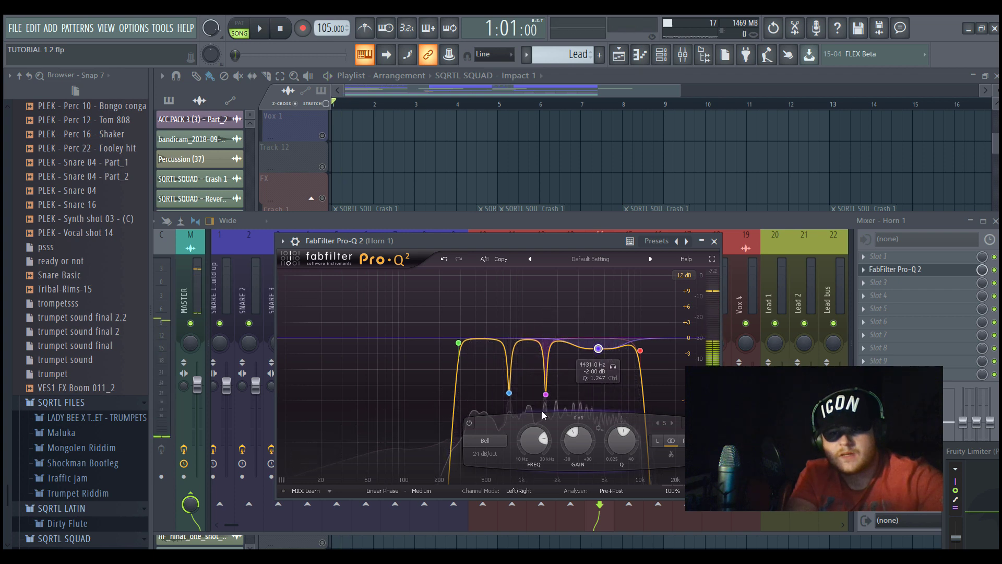
{"action": "left_click", "coordinate": [405, 90]}
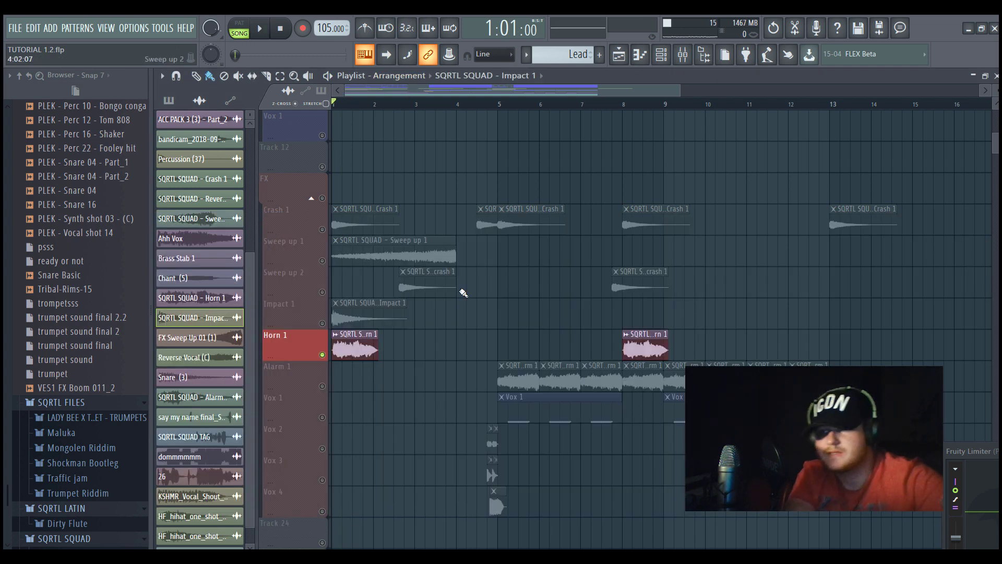
{"action": "left_click", "coordinate": [326, 389]}
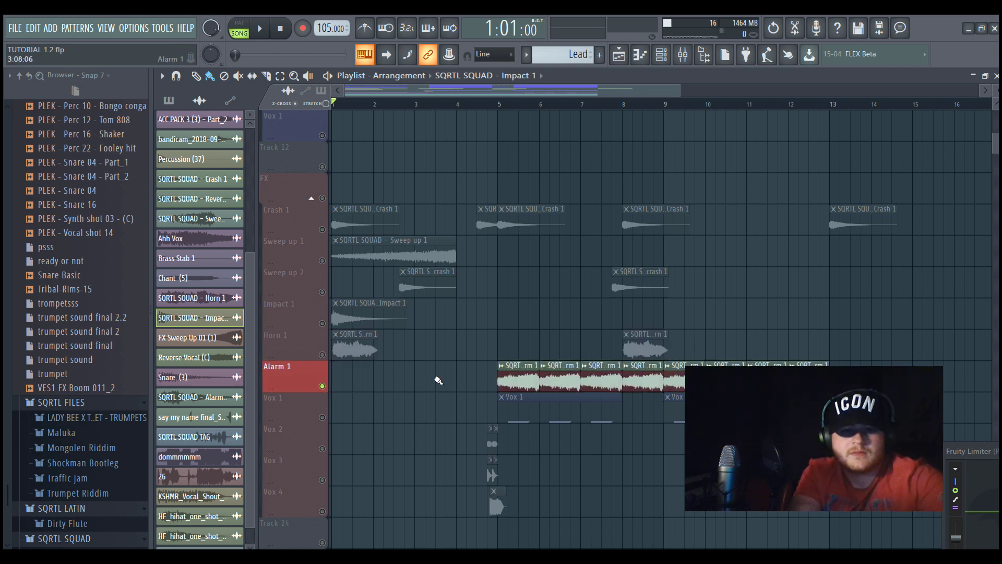
{"action": "scroll", "coordinate": [437, 381], "scroll_direction": "down", "scroll_amount": 3}
{"action": "scroll", "coordinate": [410, 316], "scroll_direction": "up", "scroll_amount": 5}
{"action": "scroll", "coordinate": [410, 316], "scroll_direction": "down", "scroll_amount": 4}
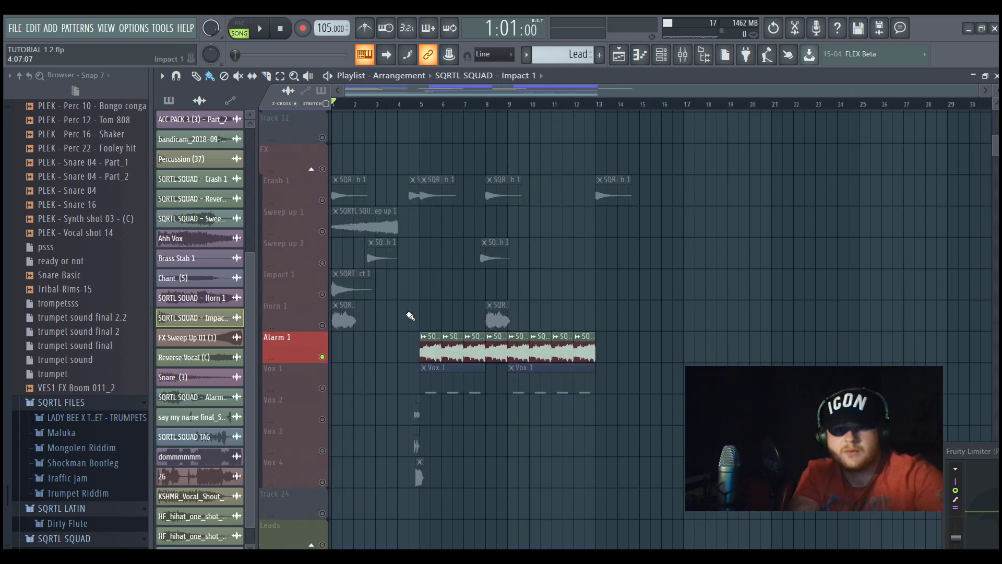
{"action": "scroll", "coordinate": [406, 328], "scroll_direction": "down", "scroll_amount": 4}
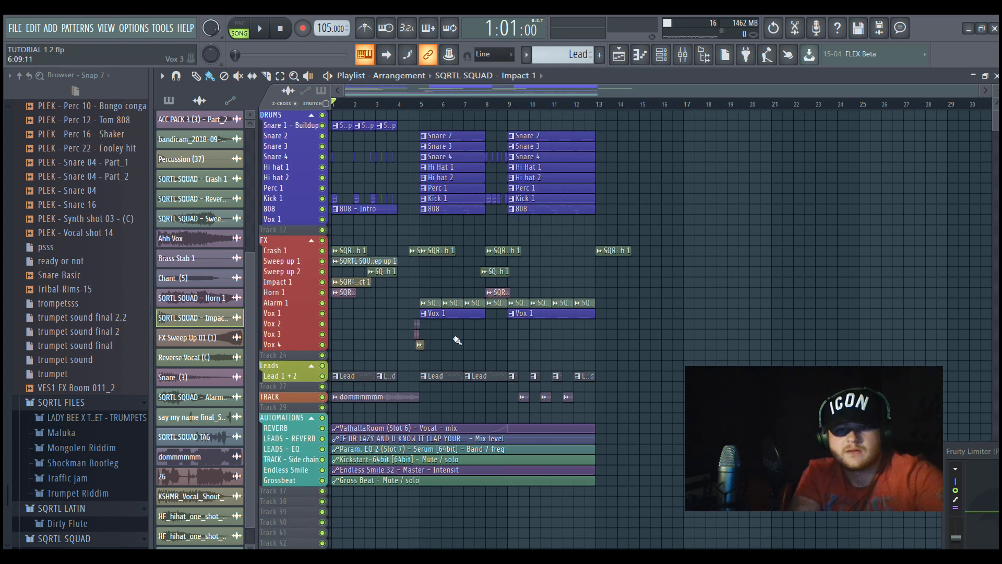
{"action": "scroll", "coordinate": [449, 334], "scroll_direction": "up", "scroll_amount": 3, "text": "ctrl"}
{"action": "right_click", "coordinate": [322, 303]}
{"action": "left_click", "coordinate": [356, 104]}
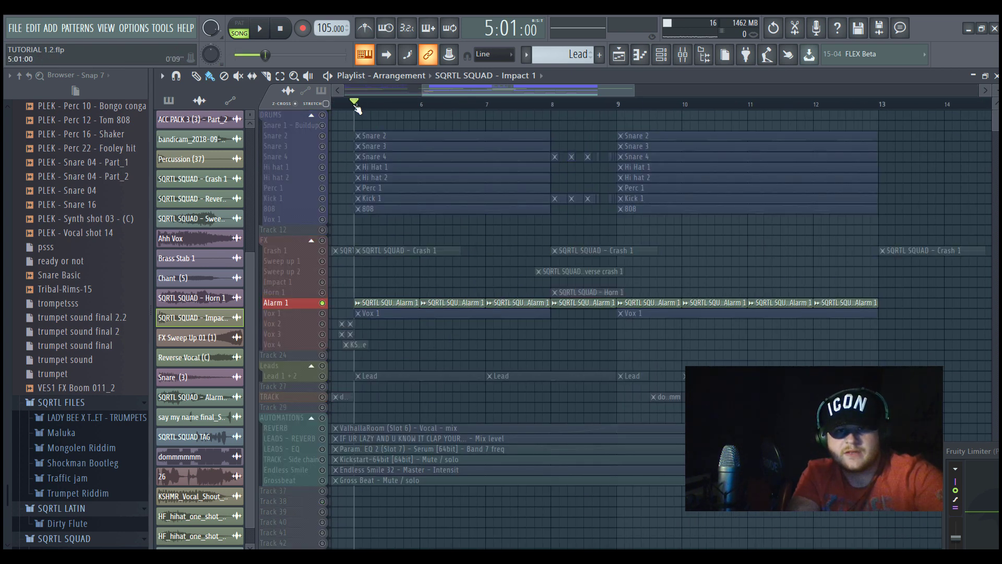
{"action": "key", "text": "space"}
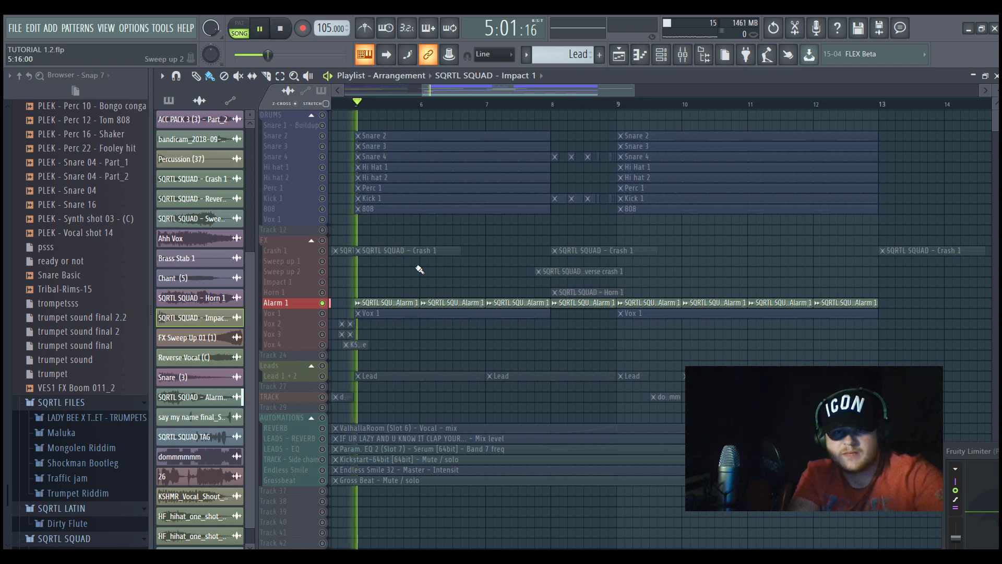
{"action": "double_click", "coordinate": [402, 303]}
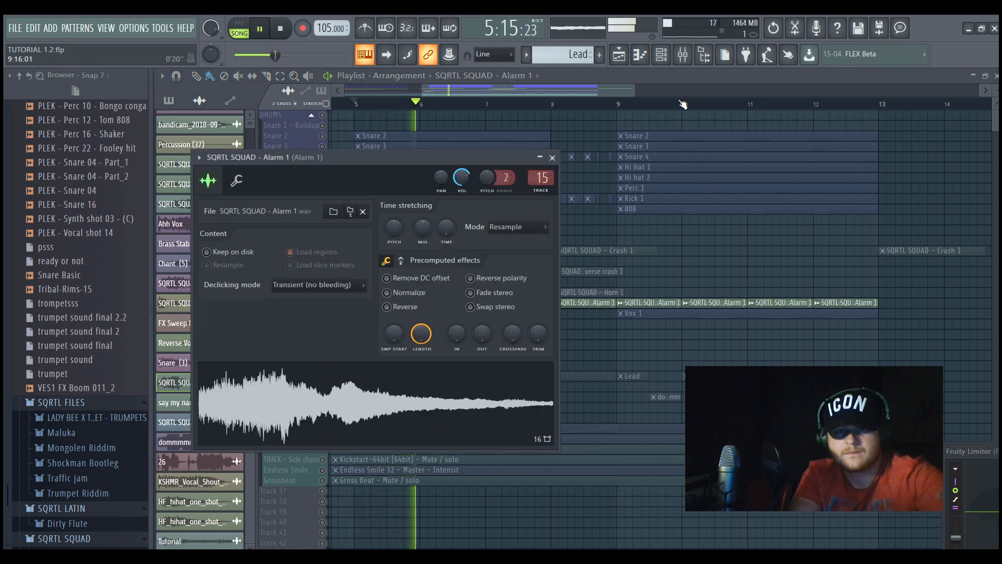
{"action": "key", "text": "space"}
{"action": "left_click", "coordinate": [683, 54]}
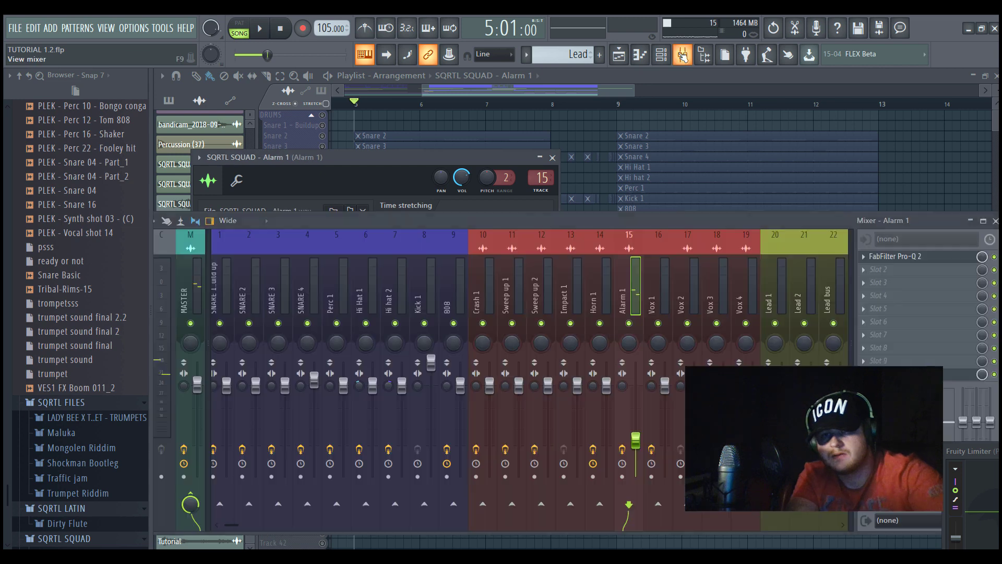
{"action": "left_click", "coordinate": [903, 257]}
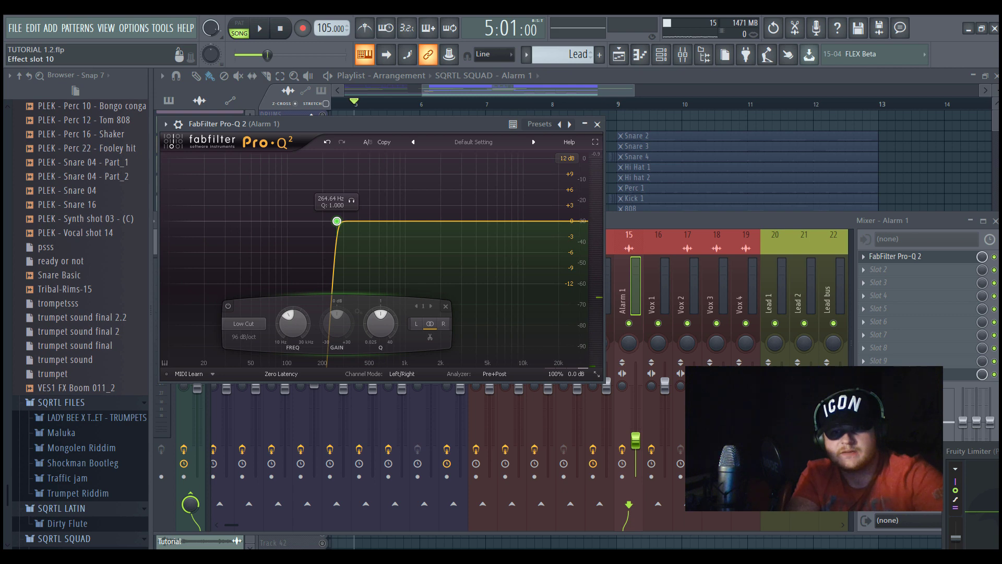
{"action": "left_click", "coordinate": [898, 374]}
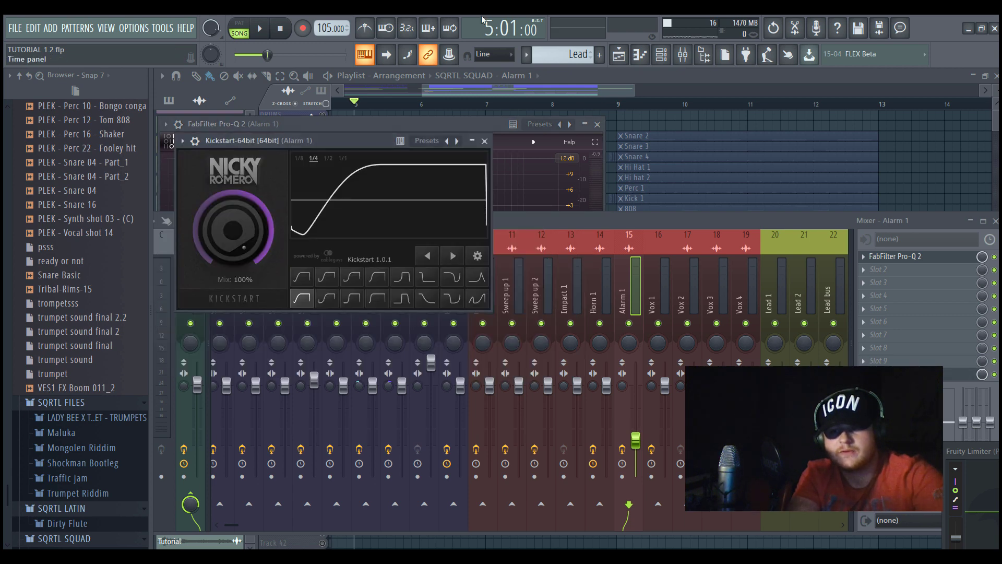
{"action": "left_click", "coordinate": [465, 86]}
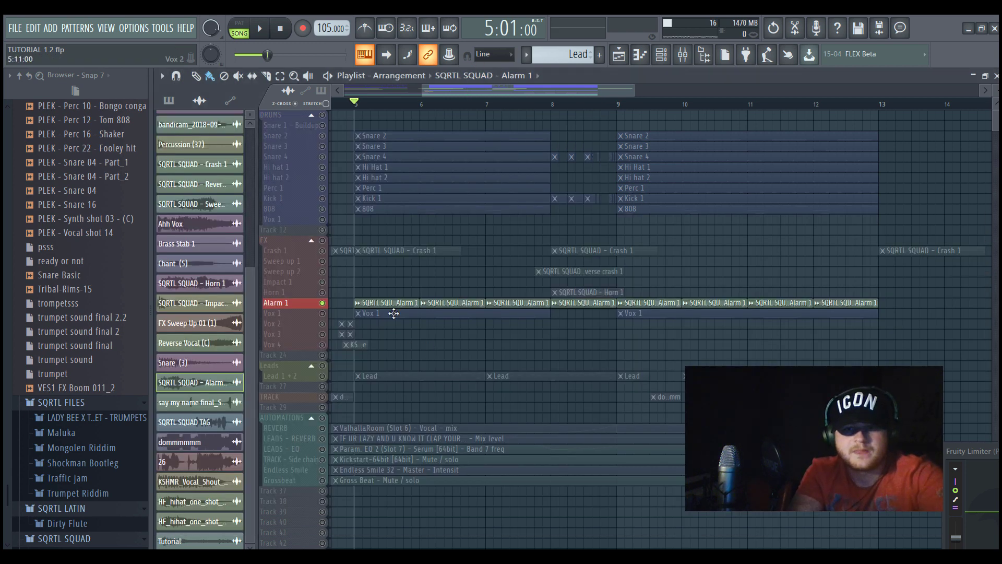
Release the Alarm 1 solo, mute it, and play the drop without the alarm
{"action": "right_click", "coordinate": [322, 303]}
{"action": "scroll", "coordinate": [324, 256], "scroll_direction": "down", "scroll_amount": 3}
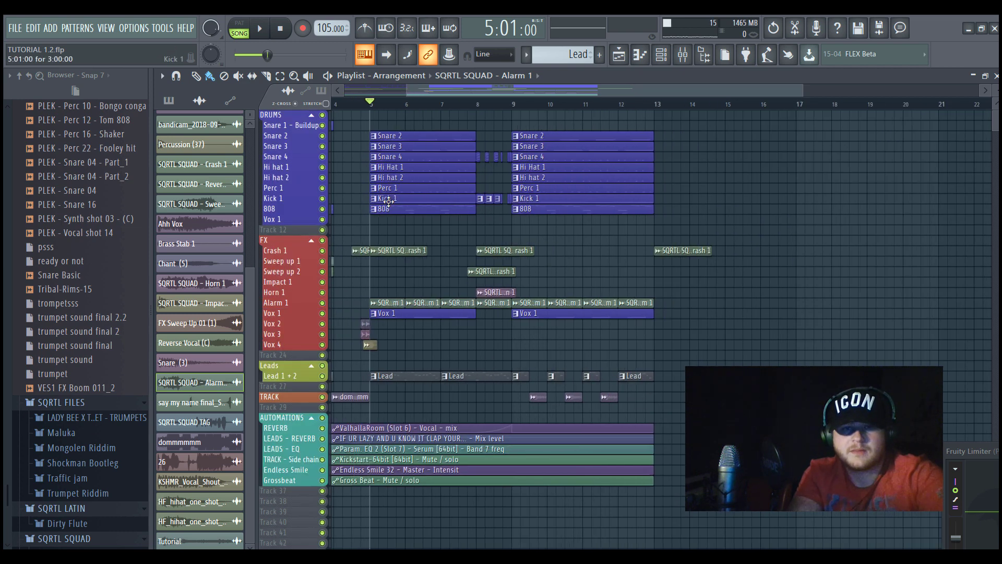
{"action": "left_click", "coordinate": [322, 302]}
{"action": "key", "text": "space"}
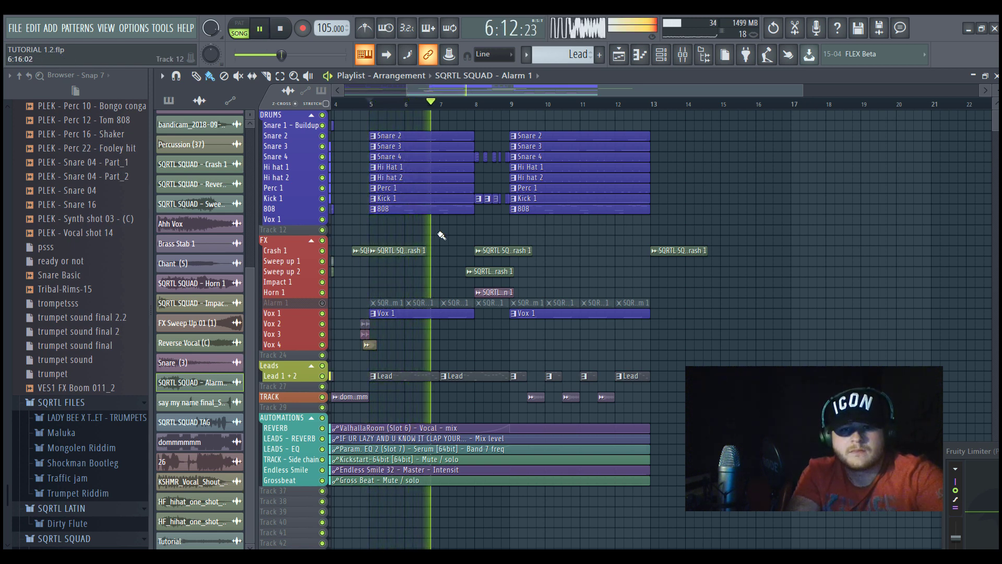
{"action": "key", "text": "space"}
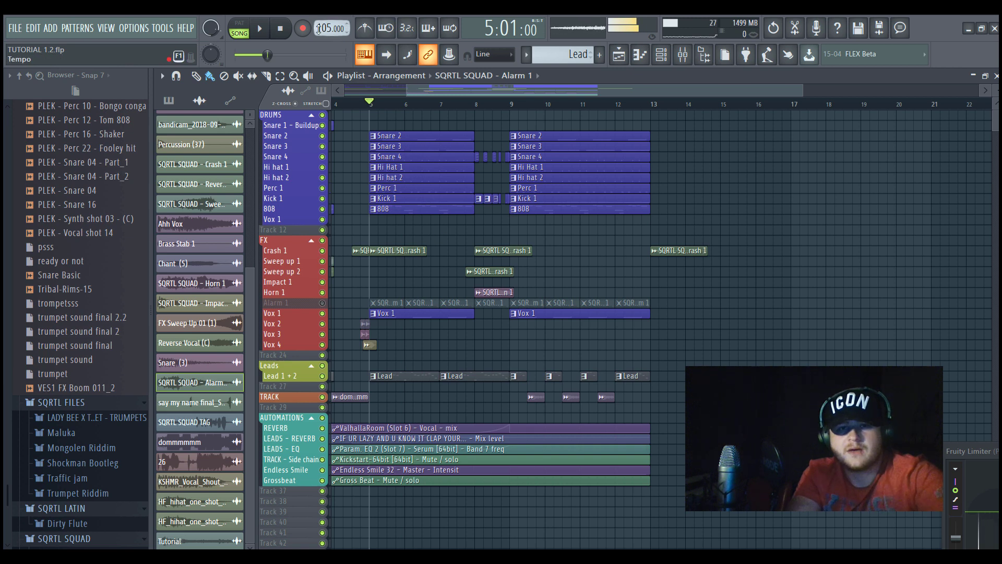
Unmute Alarm 1 and play the drop from bar 5 with the alarm back in
{"action": "key", "text": "Home"}
{"action": "left_click", "coordinate": [322, 303]}
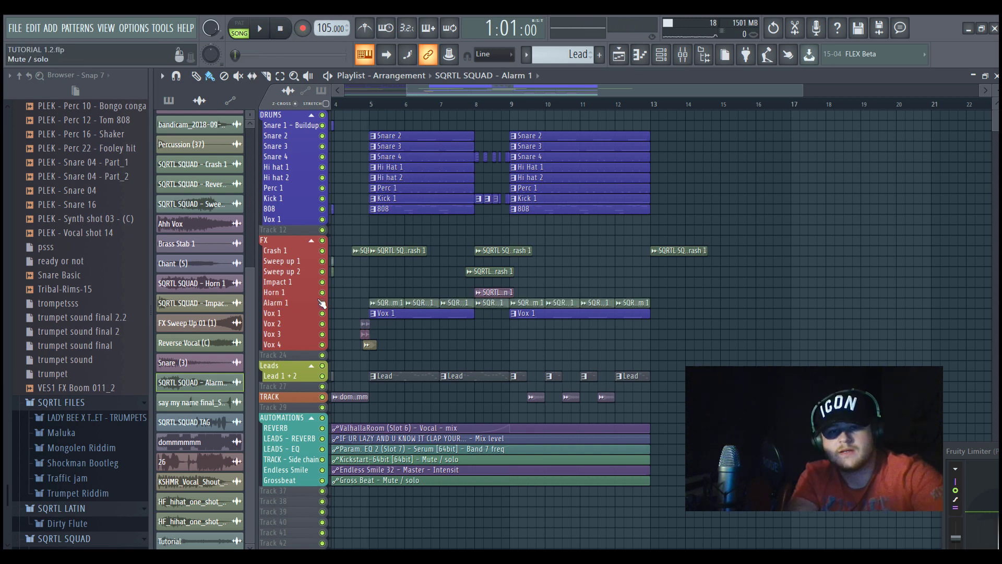
{"action": "left_click", "coordinate": [371, 103]}
{"action": "key", "text": "space"}
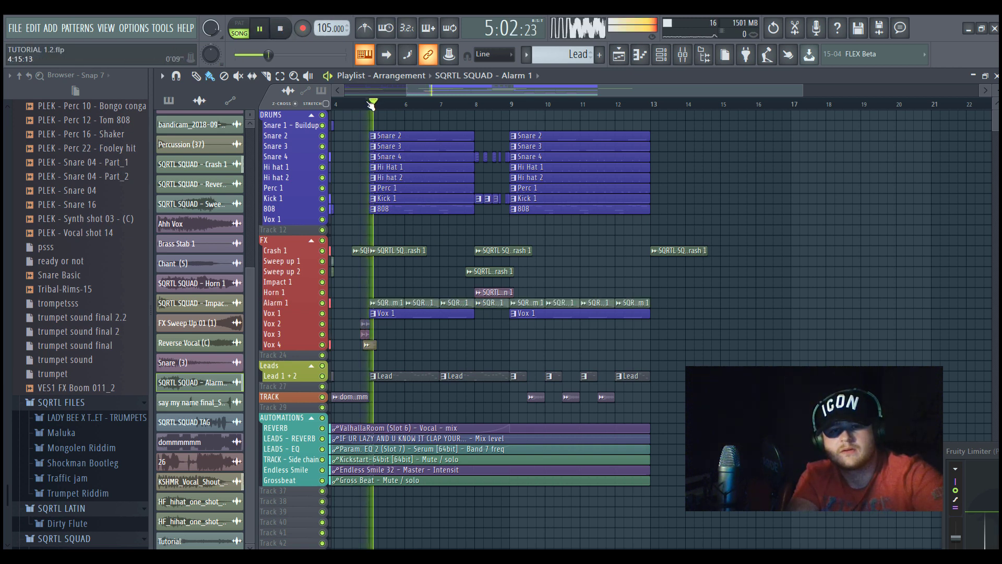
Bring up Alarm 1's channel settings and the mixer, then stop, hide them and rewind
{"action": "left_click", "coordinate": [584, 203]}
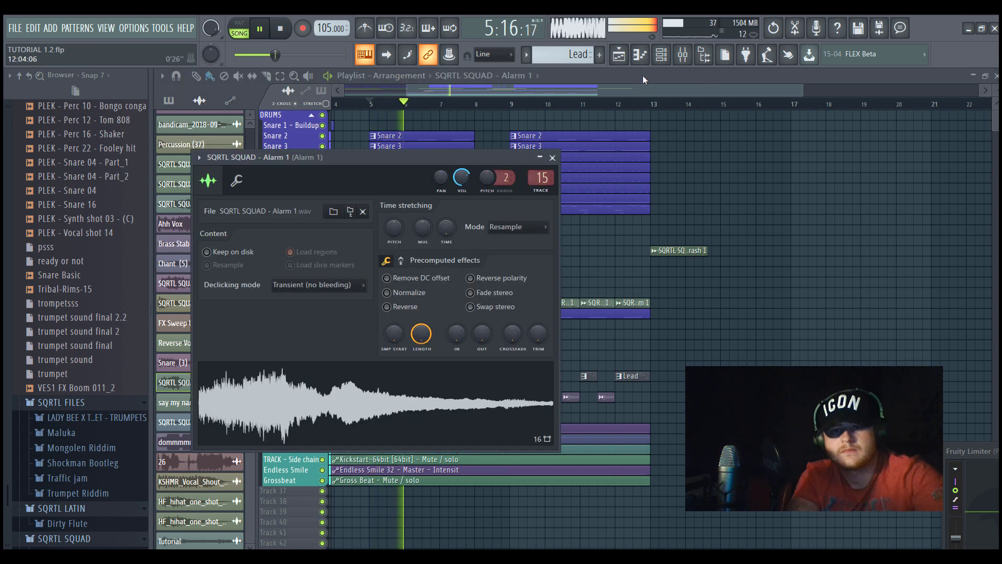
{"action": "left_click", "coordinate": [684, 56]}
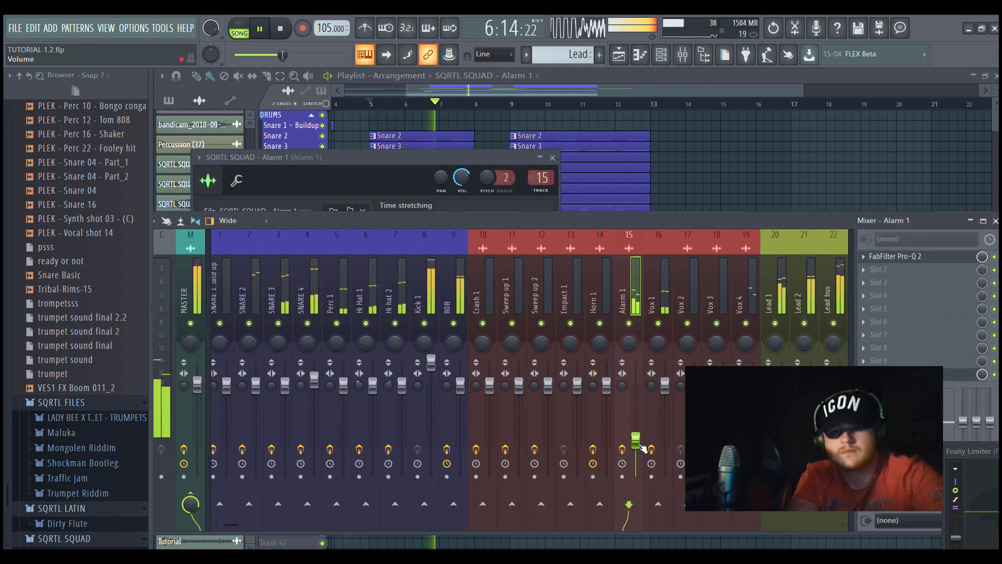
{"action": "key", "text": "F5"}
{"action": "key", "text": "space"}
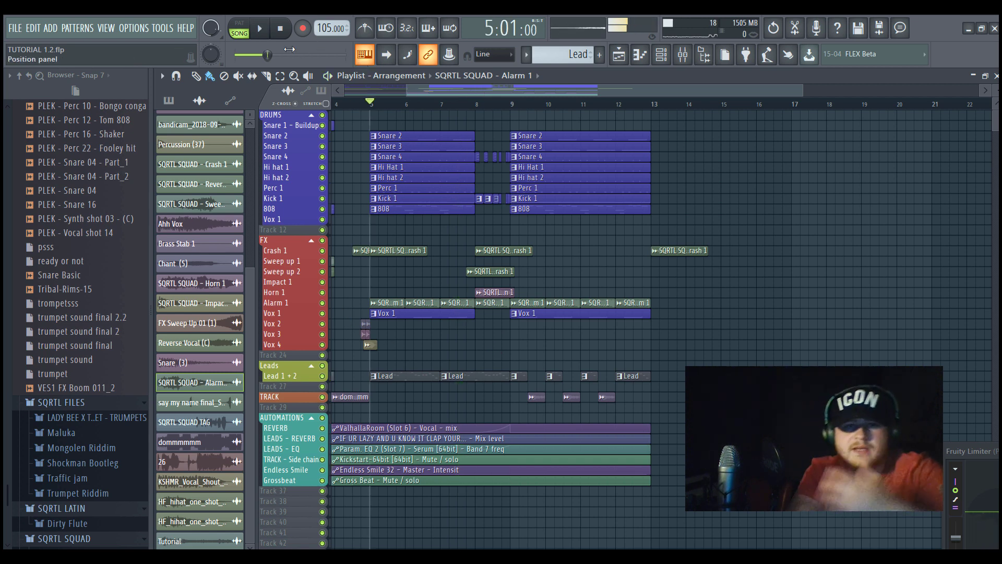
{"action": "left_click", "coordinate": [281, 29]}
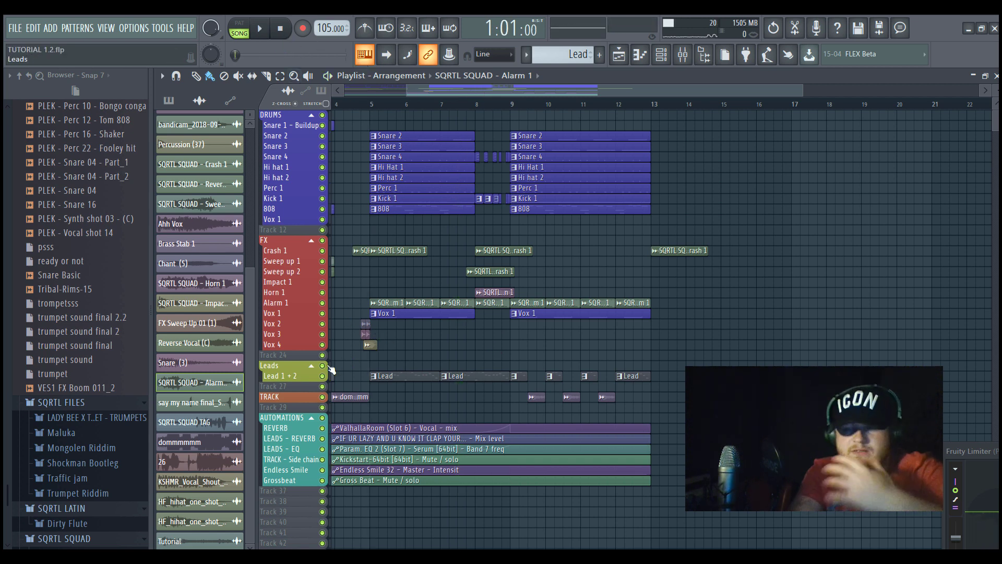
Solo the Alarm 1 track and show its sample's channel settings
{"action": "scroll", "coordinate": [357, 345], "scroll_direction": "up", "scroll_amount": 2}
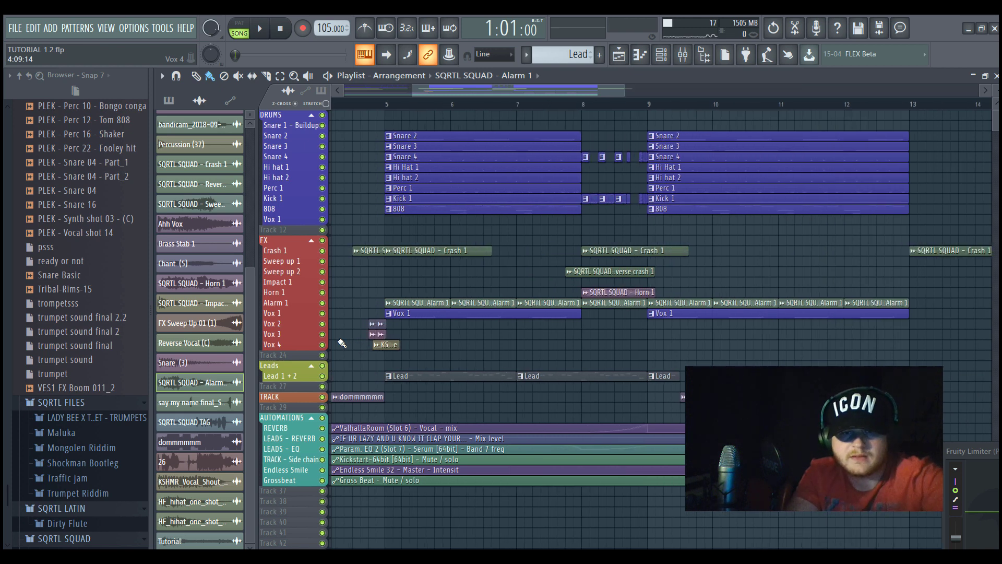
{"action": "right_click", "coordinate": [328, 310]}
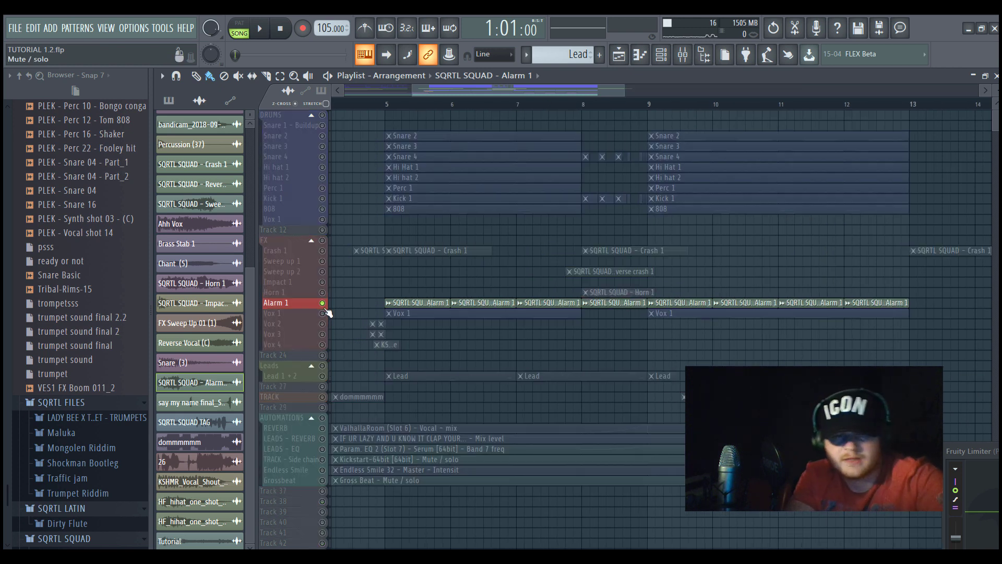
{"action": "double_click", "coordinate": [434, 306]}
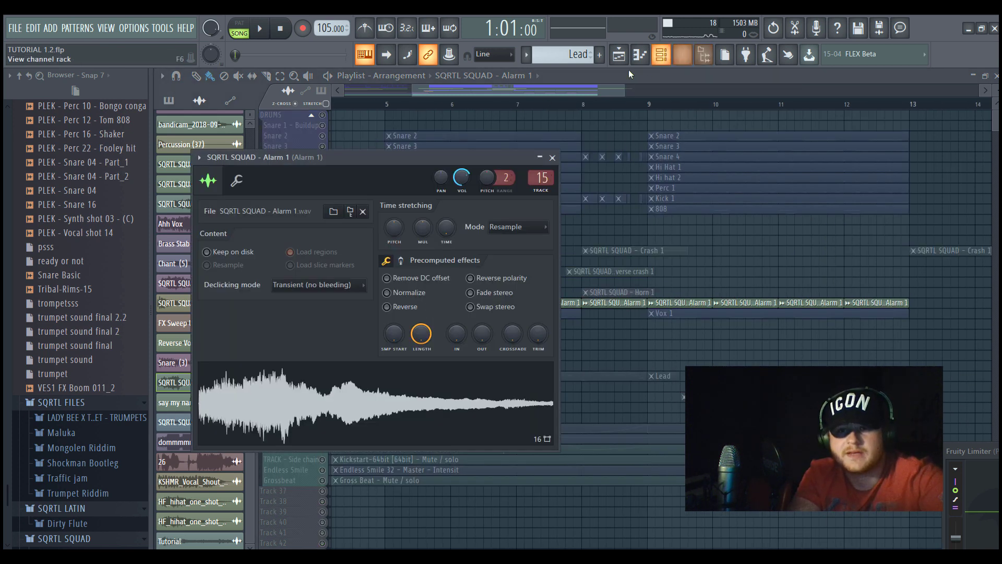
Dismiss Alarm 1's channel settings and unsolo the track so all tracks play
{"action": "key", "text": "Escape"}
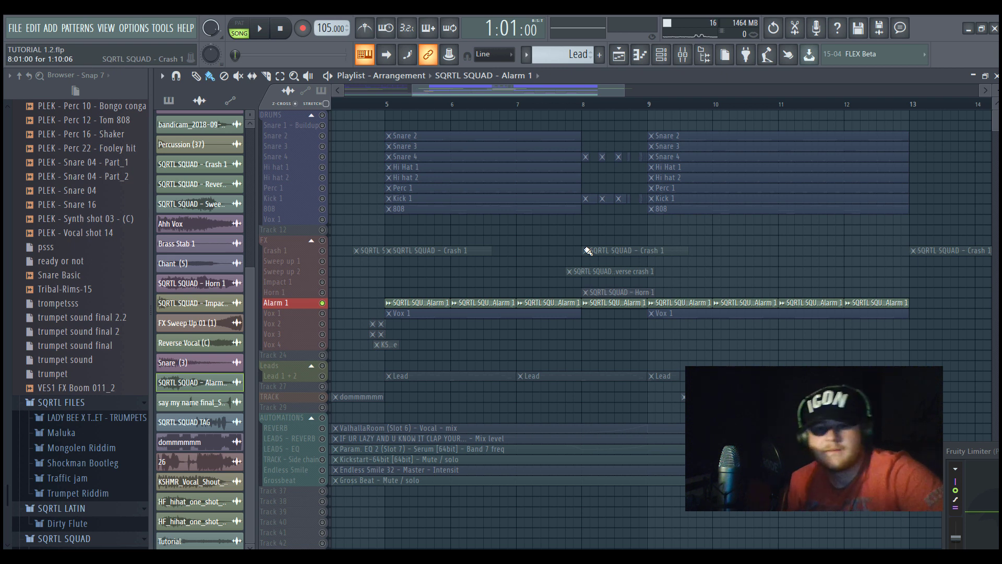
{"action": "right_click", "coordinate": [327, 303]}
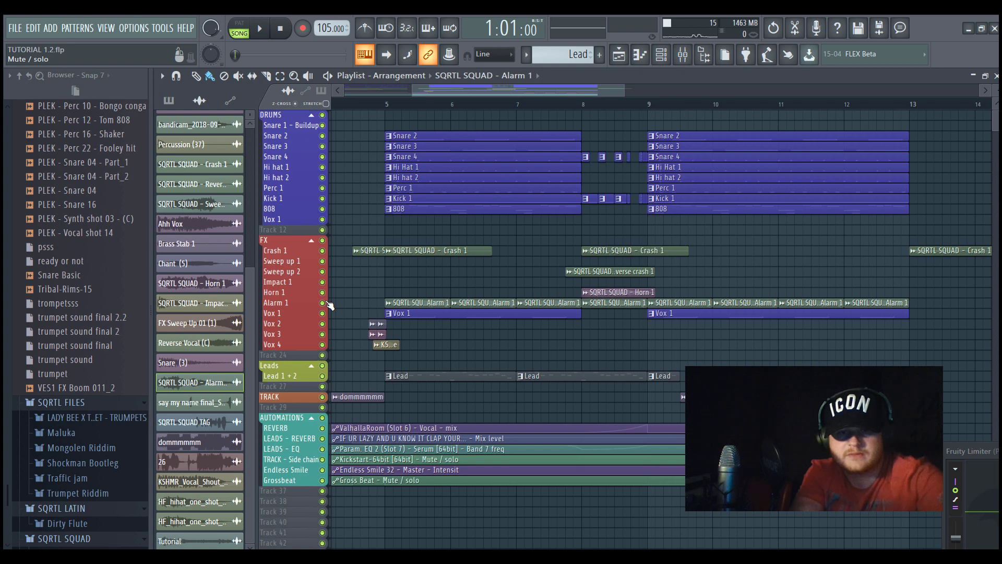
{"action": "scroll", "coordinate": [343, 351], "scroll_direction": "up", "scroll_amount": 3}
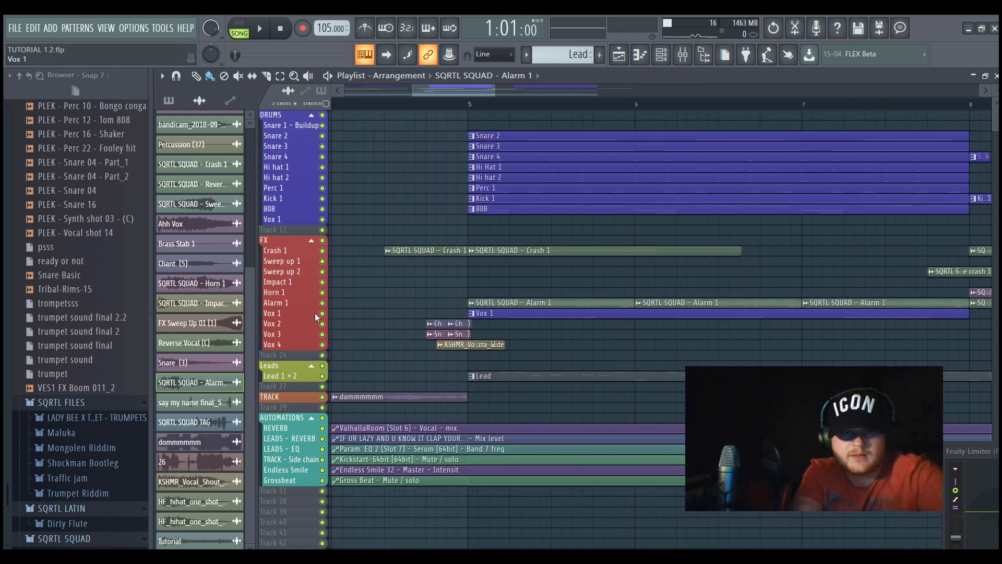
{"action": "right_click", "coordinate": [322, 314]}
{"action": "left_click_drag", "start_coordinate": [322, 323], "coordinate": [323, 345]}
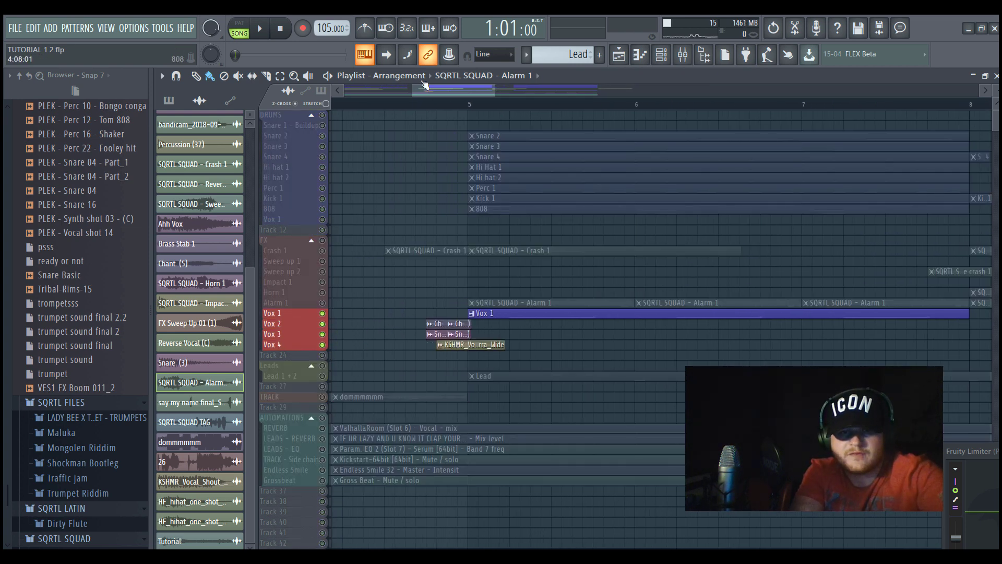
{"action": "left_click", "coordinate": [427, 103]}
{"action": "key", "text": "space"}
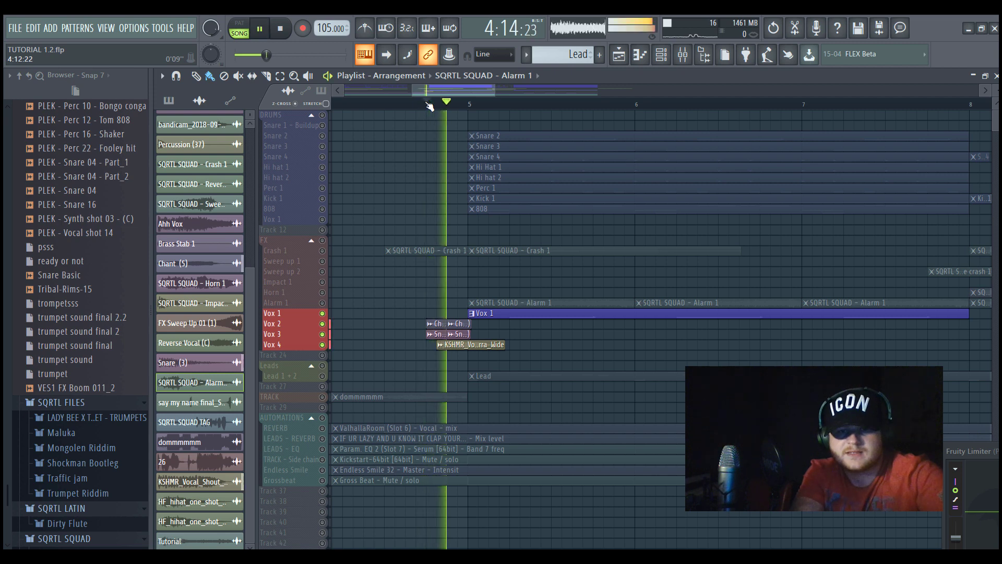
{"action": "key", "text": "space"}
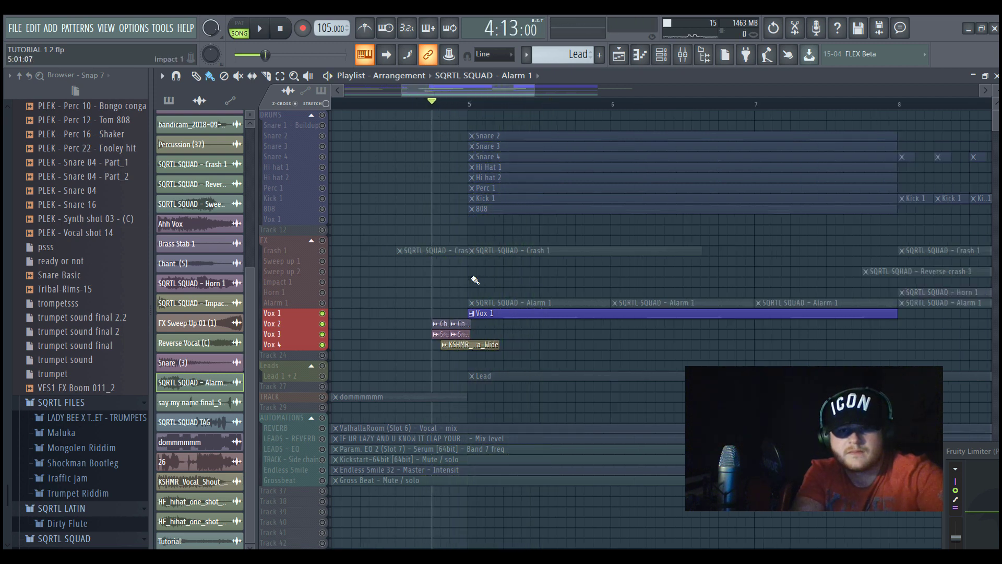
{"action": "scroll", "coordinate": [474, 279], "scroll_direction": "down", "scroll_amount": 5}
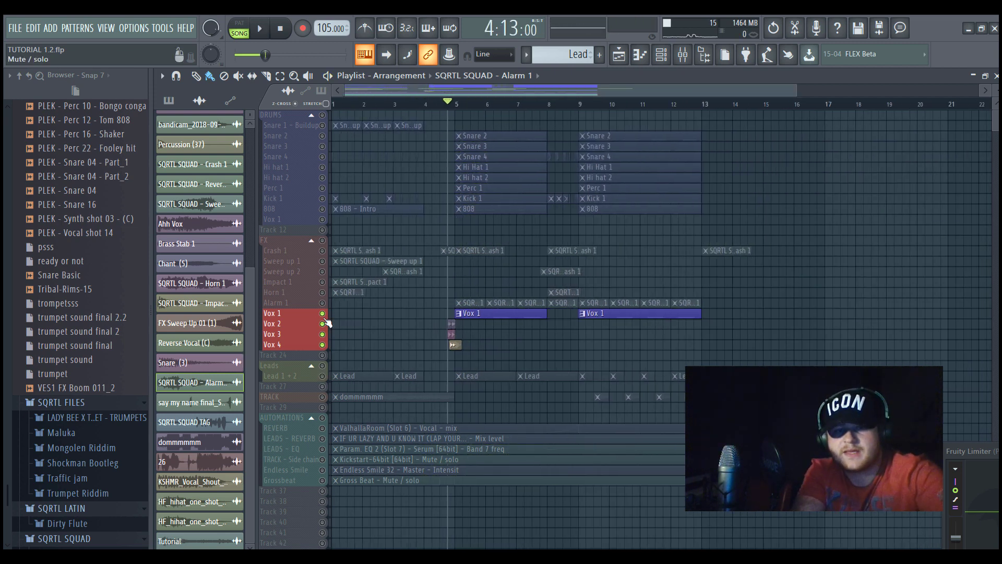